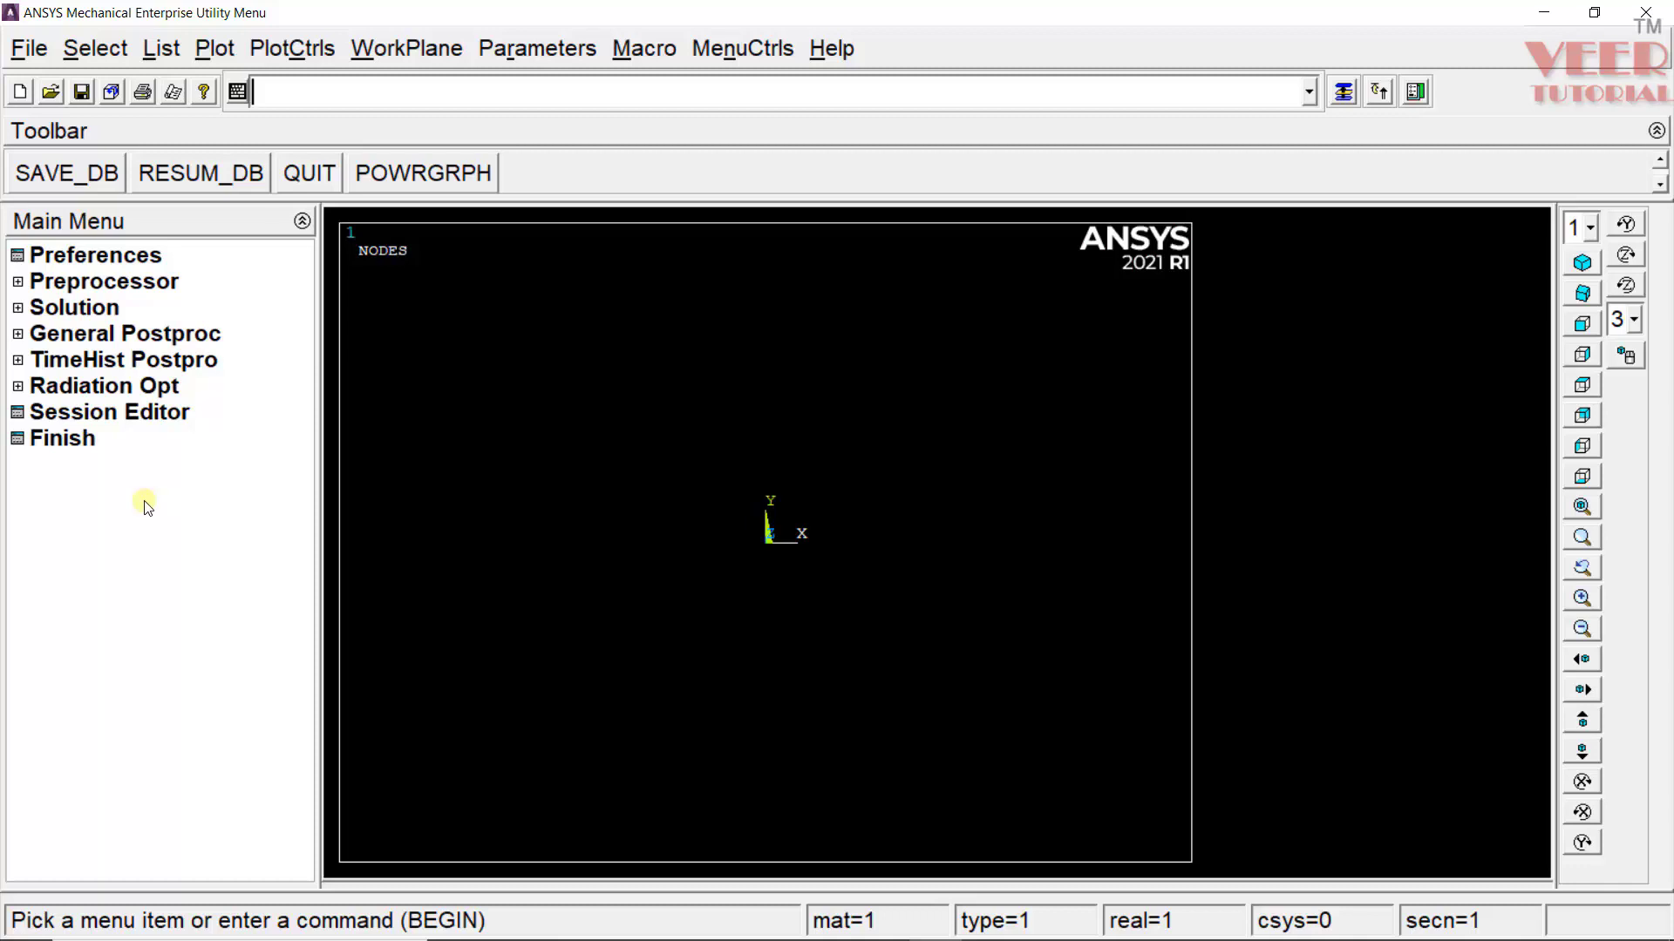
Filter the interface preferences to show only the Structural discipline.
left_click(110, 258)
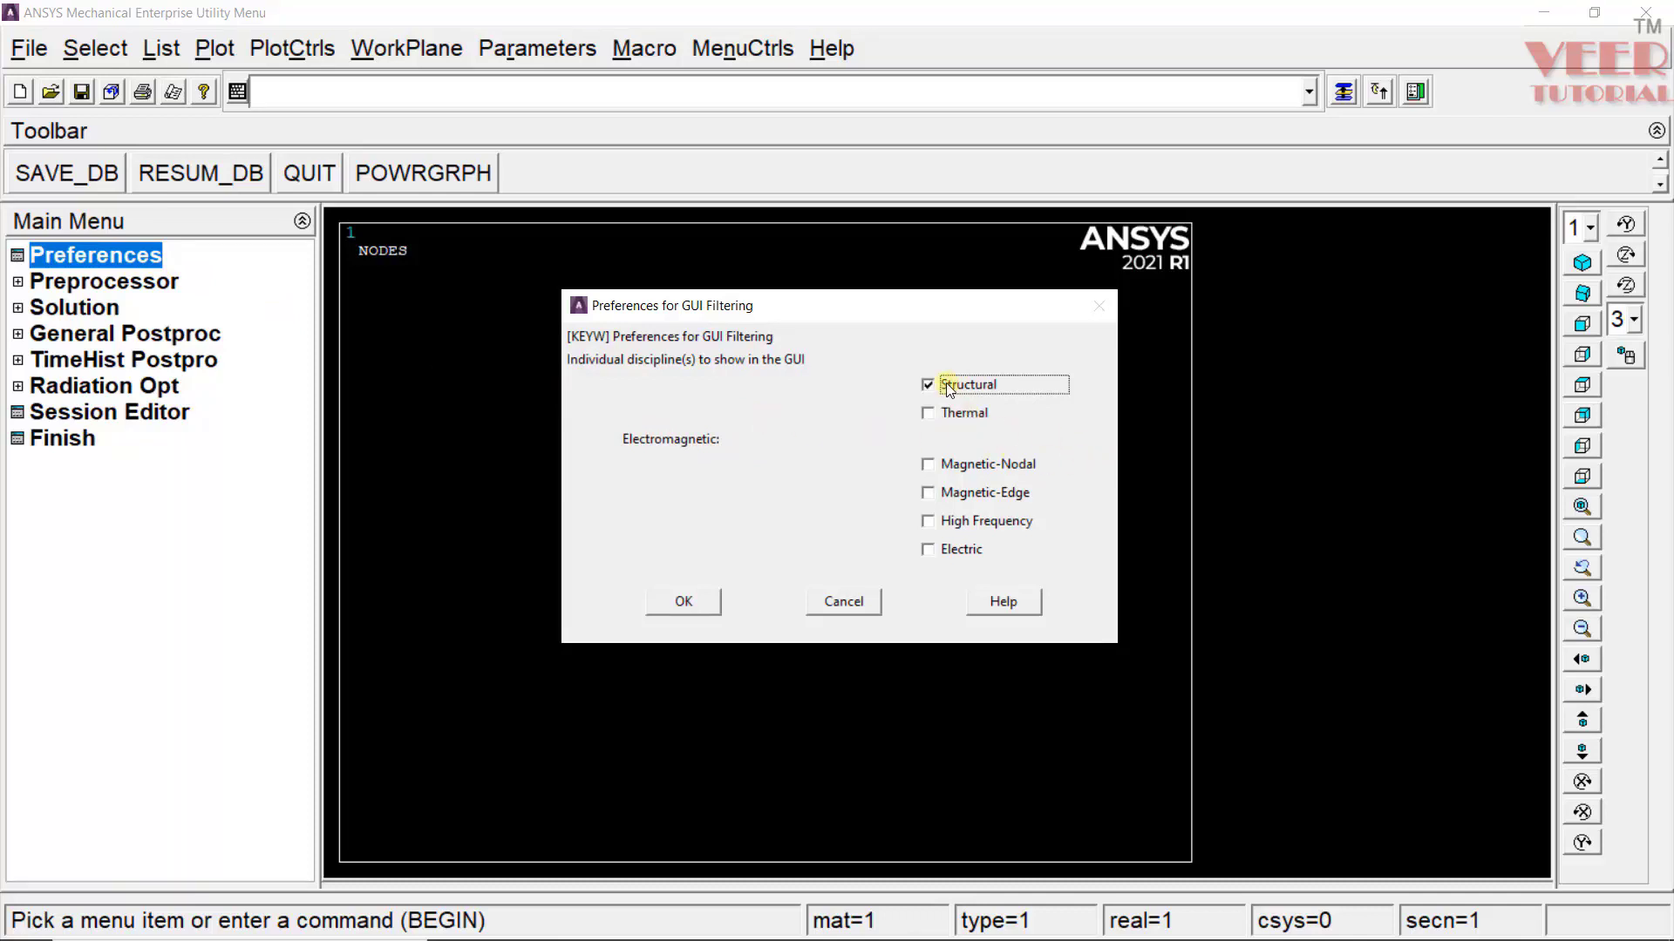
left_click(693, 600)
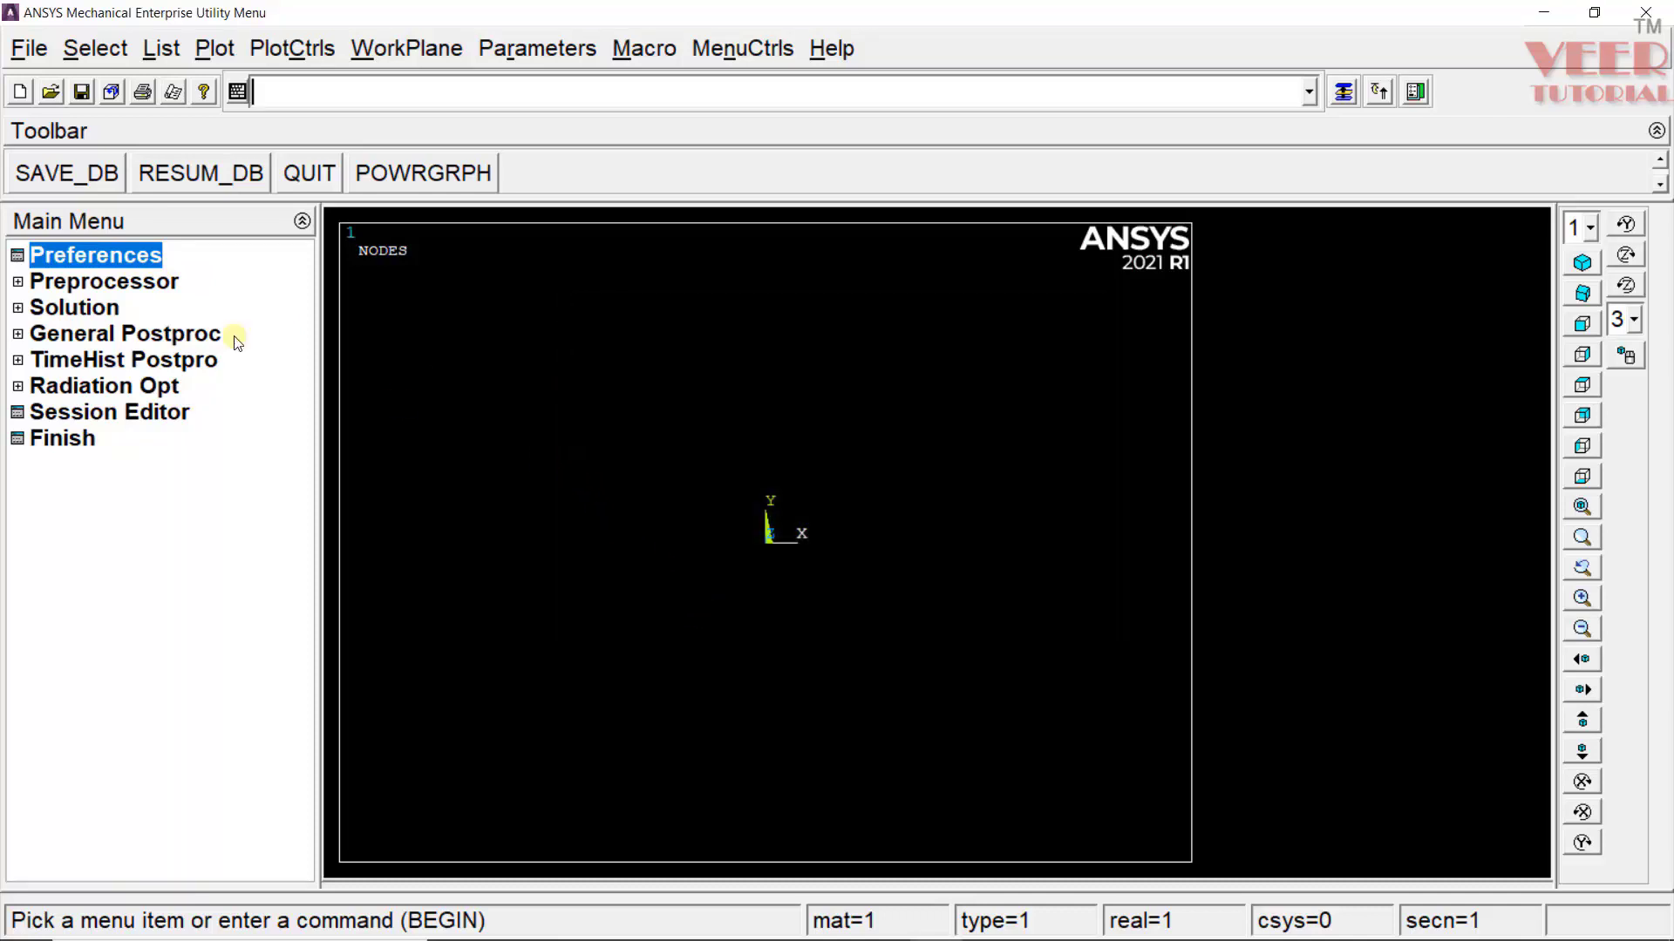
Add the structural Beam 2 node 188 element from the element library to the preprocessor's element types.
left_click(86, 281)
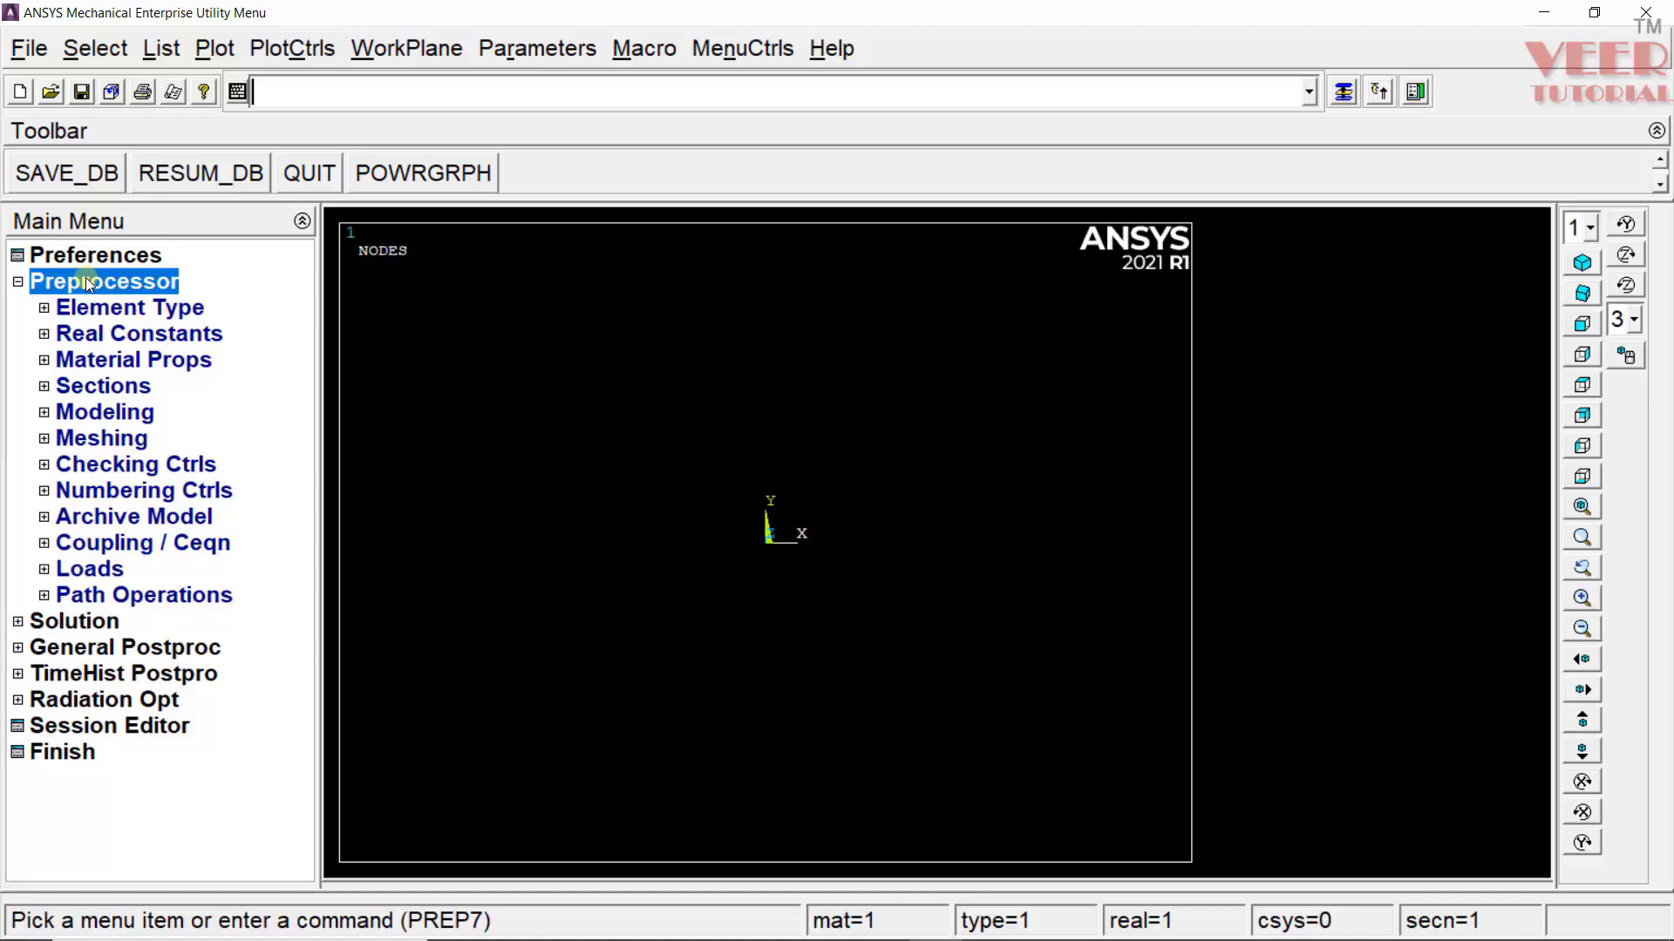
left_click(112, 307)
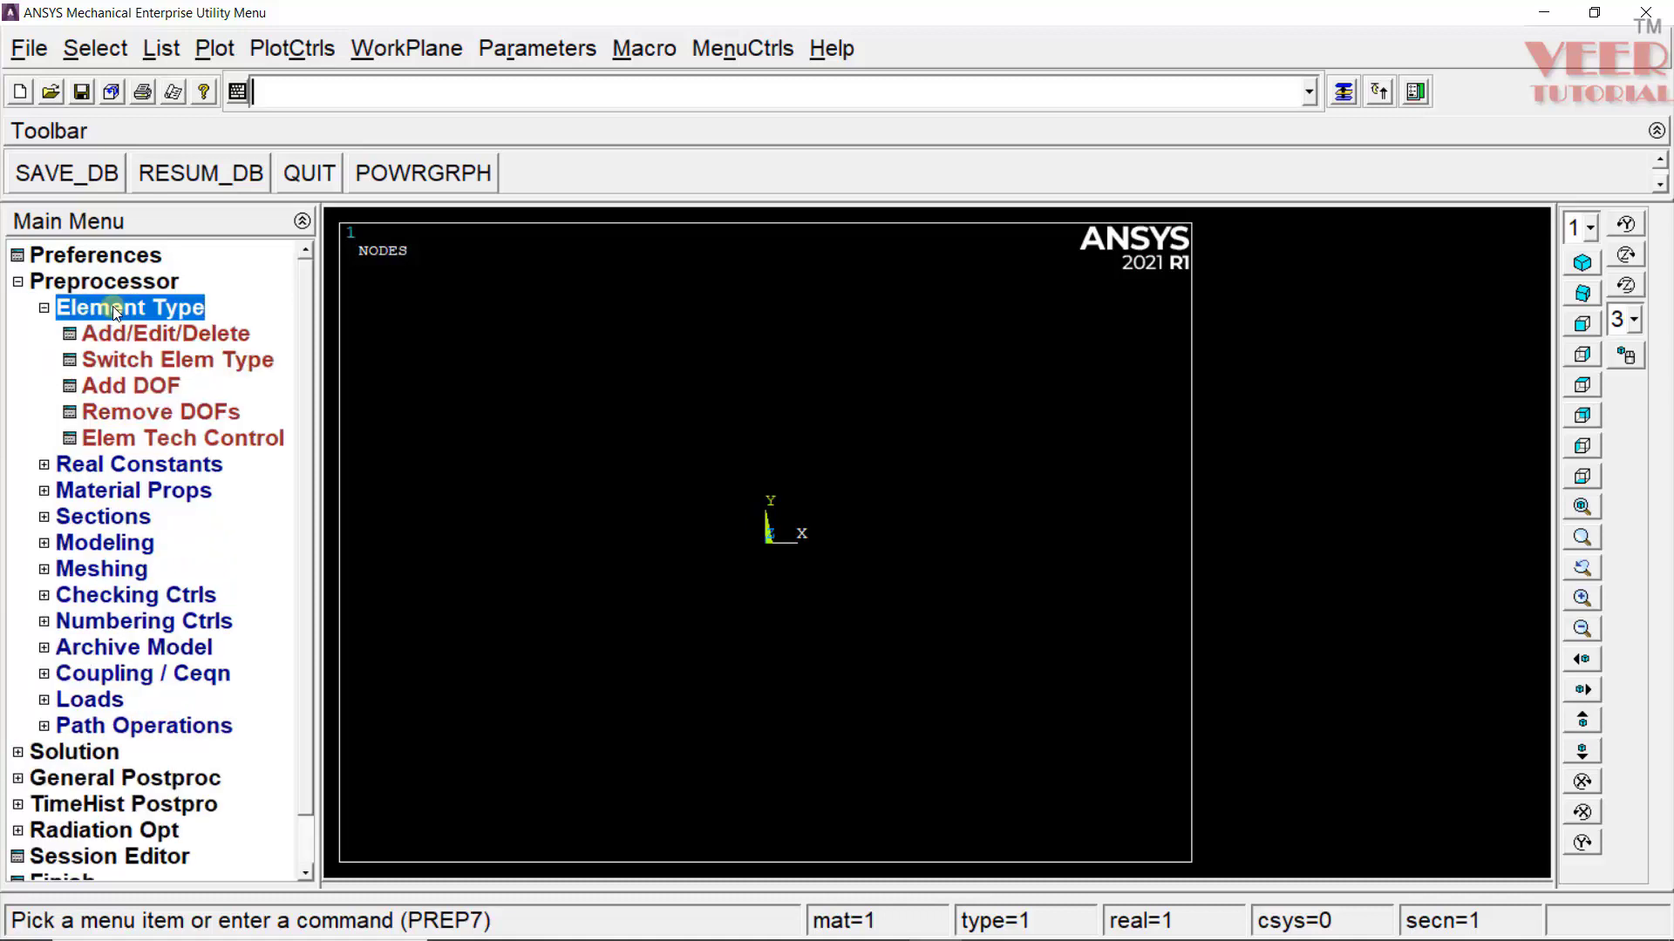
left_click(128, 331)
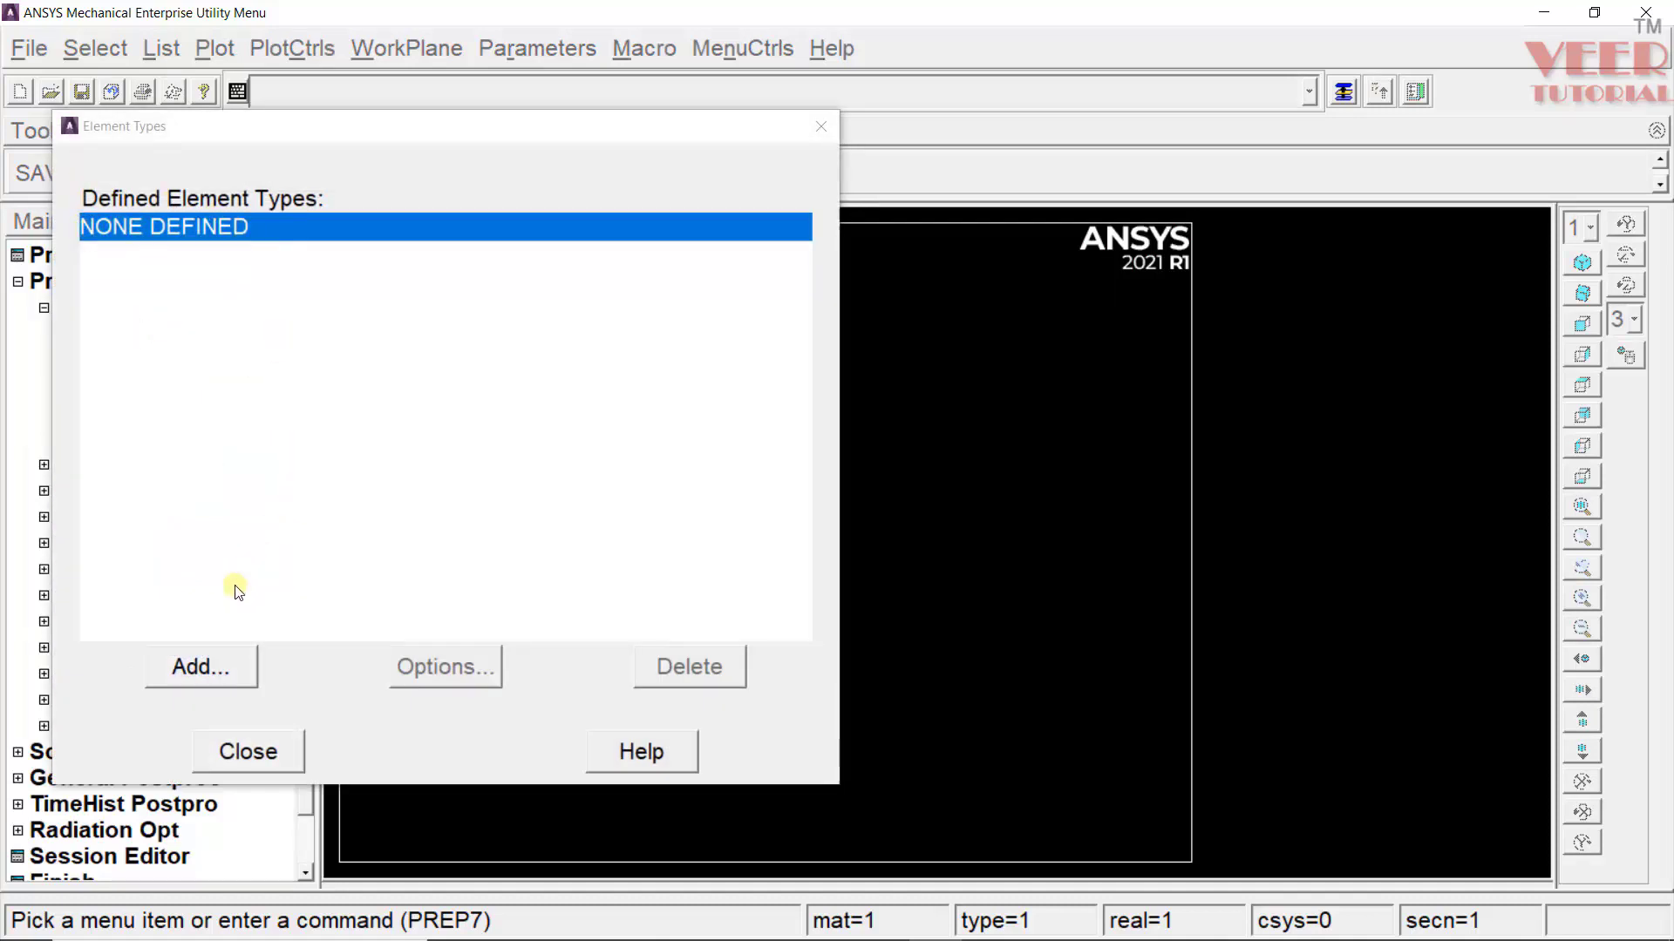
left_click(175, 671)
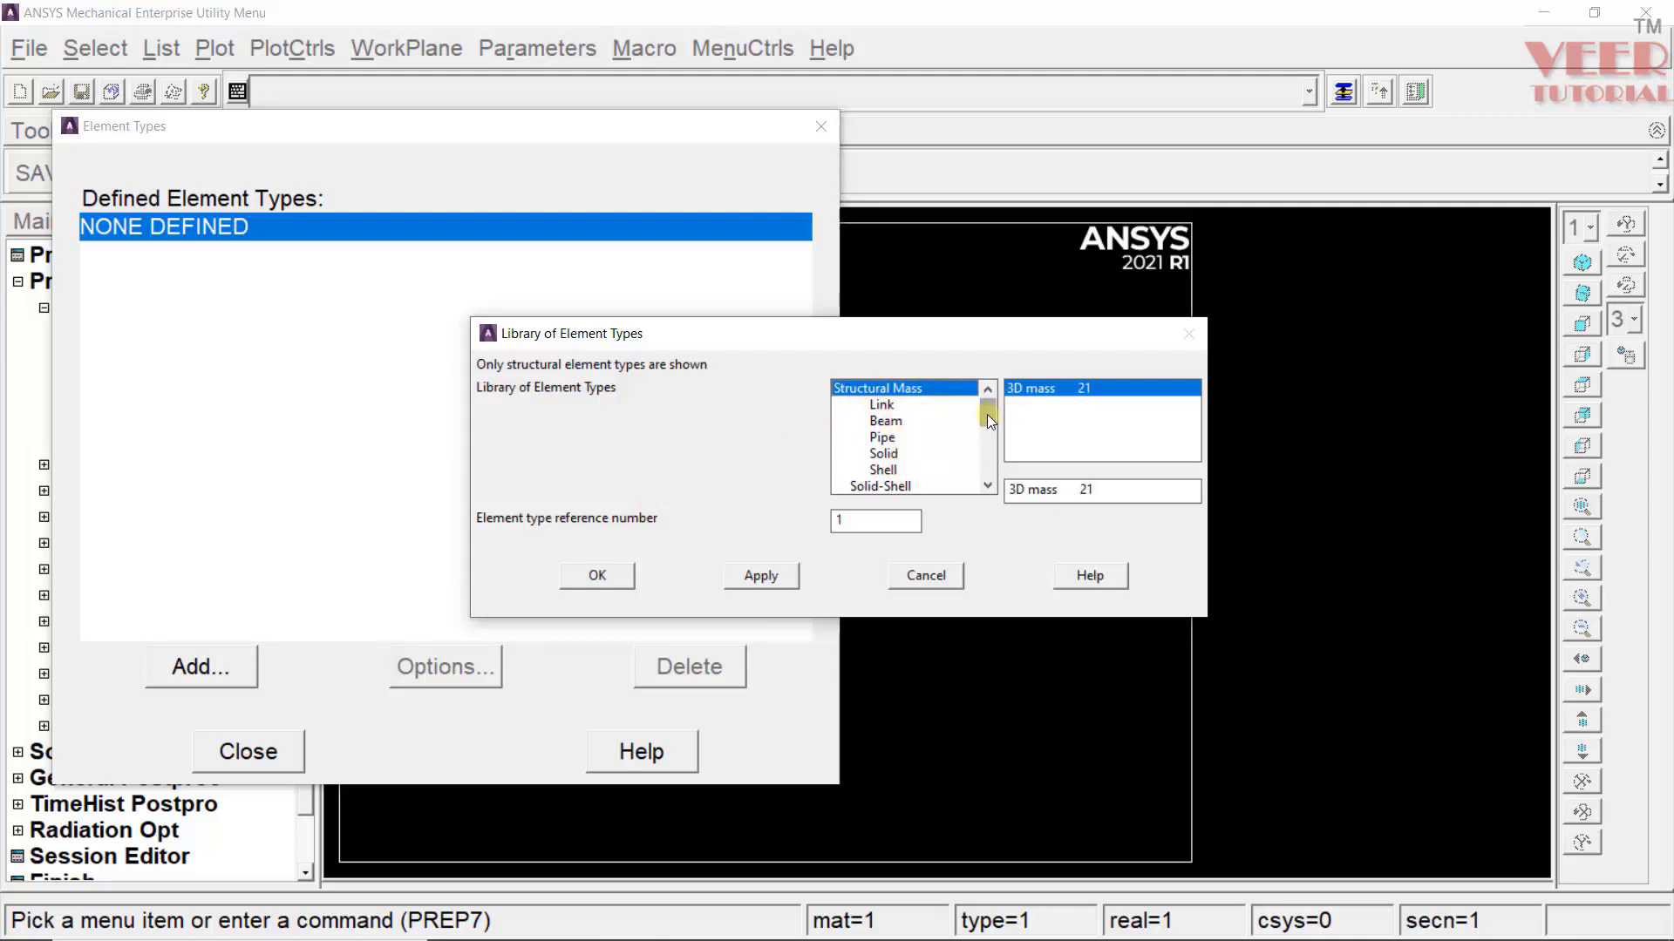
left_click_drag(987, 415, 992, 476)
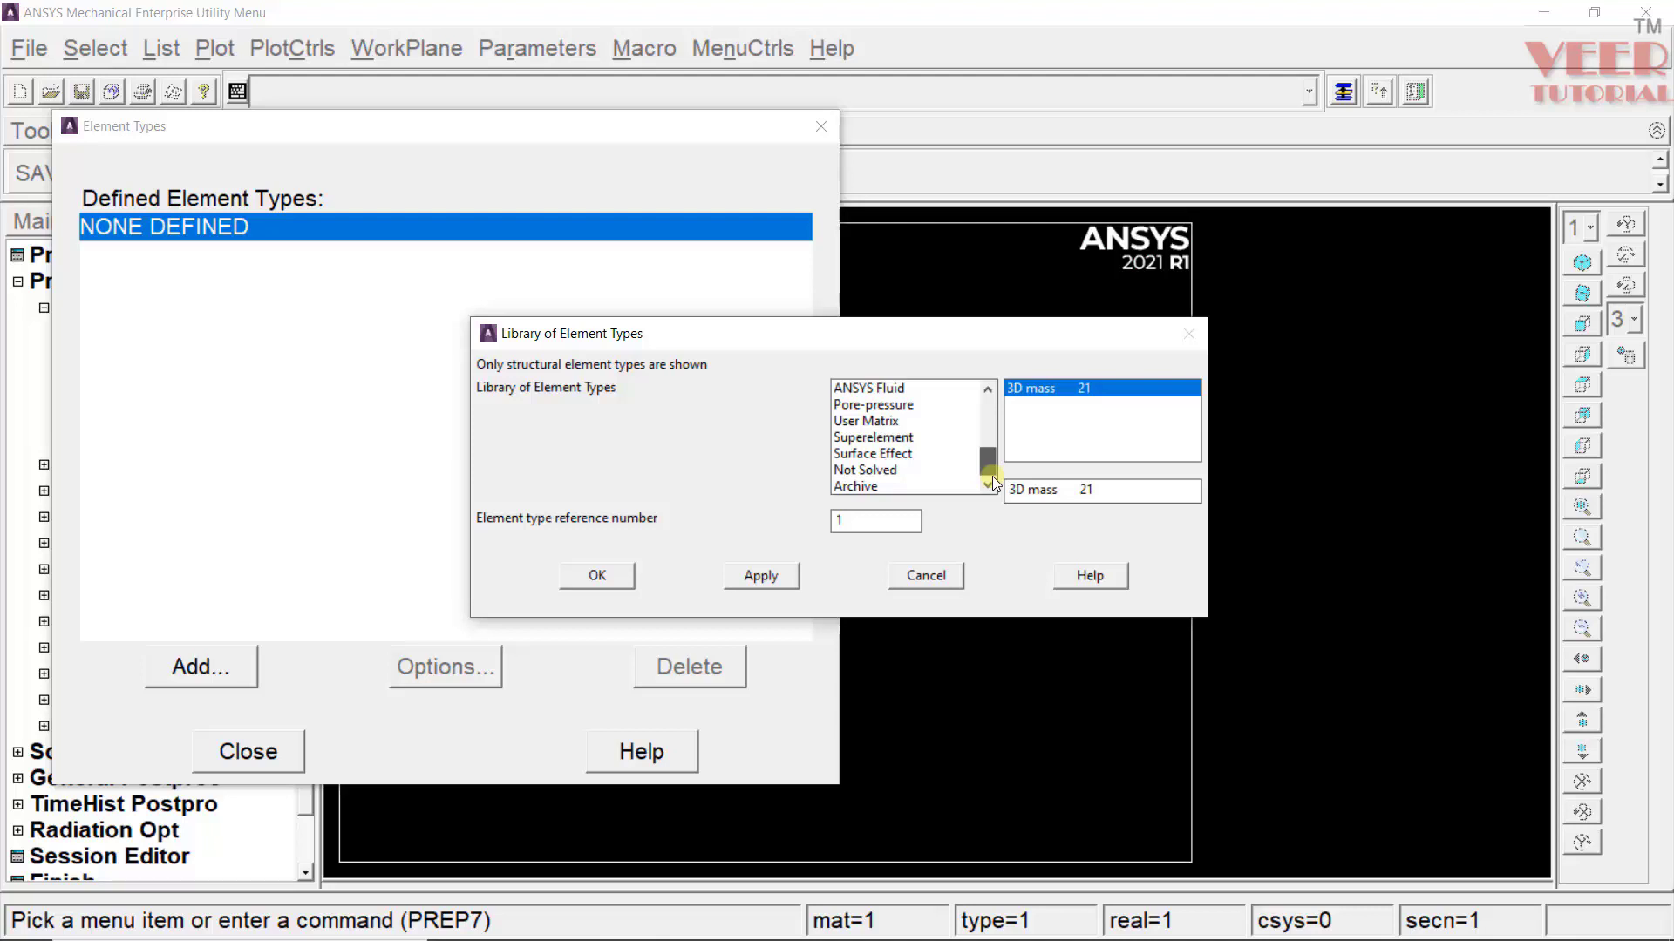
left_click_drag(992, 476, 996, 384)
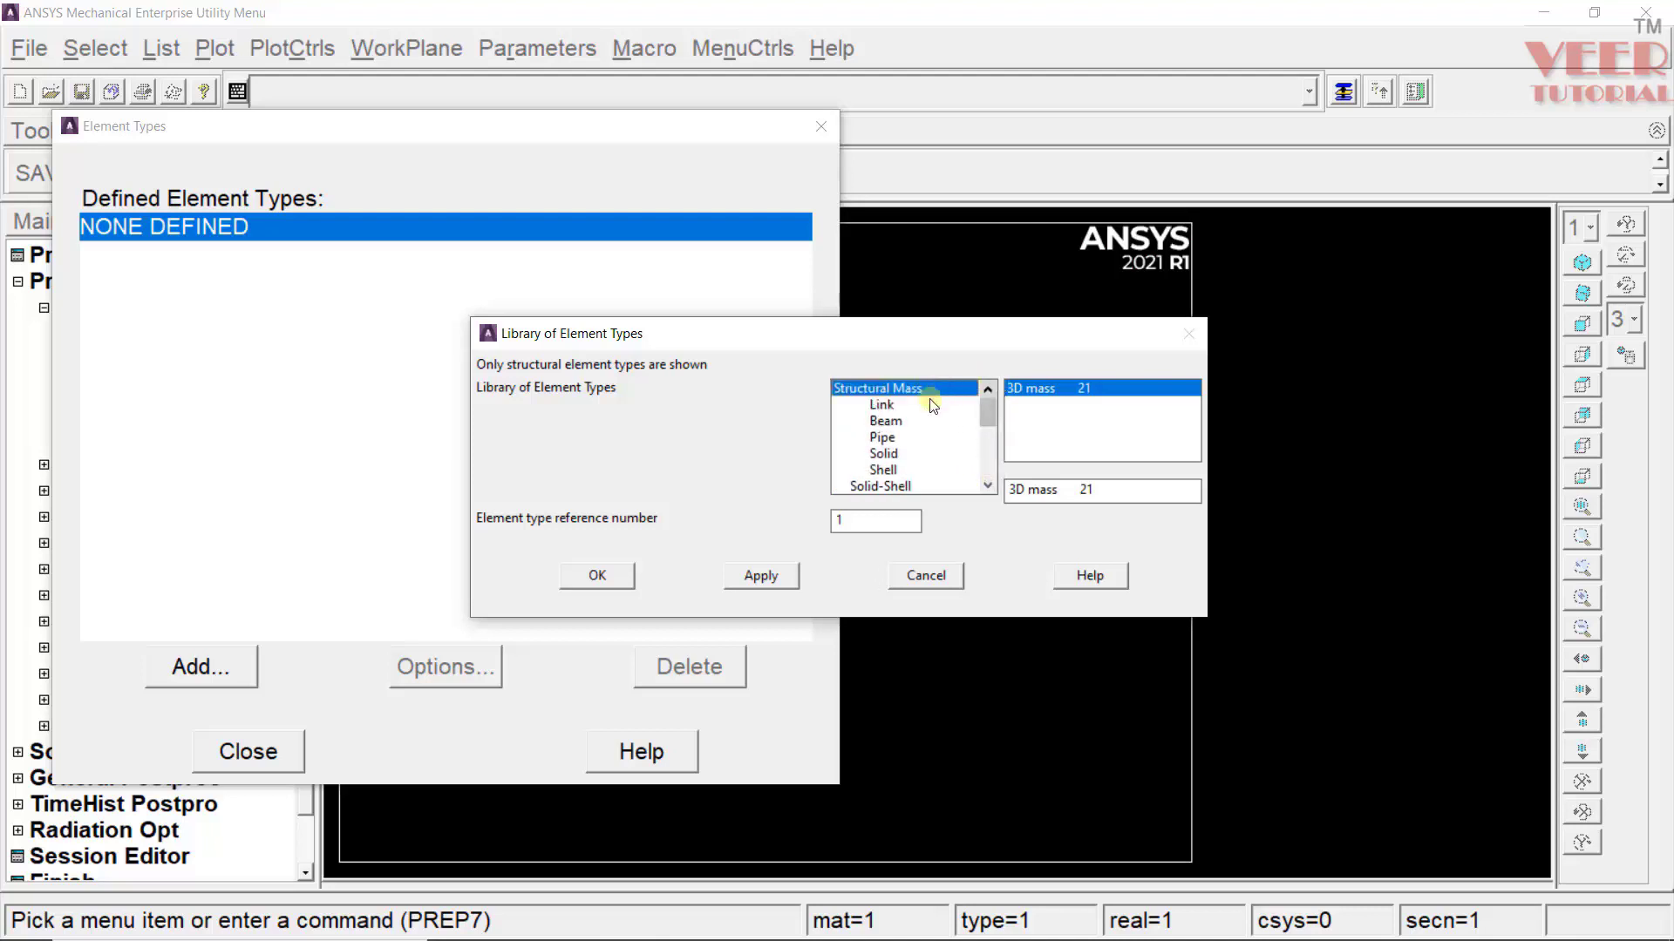
left_click(885, 421)
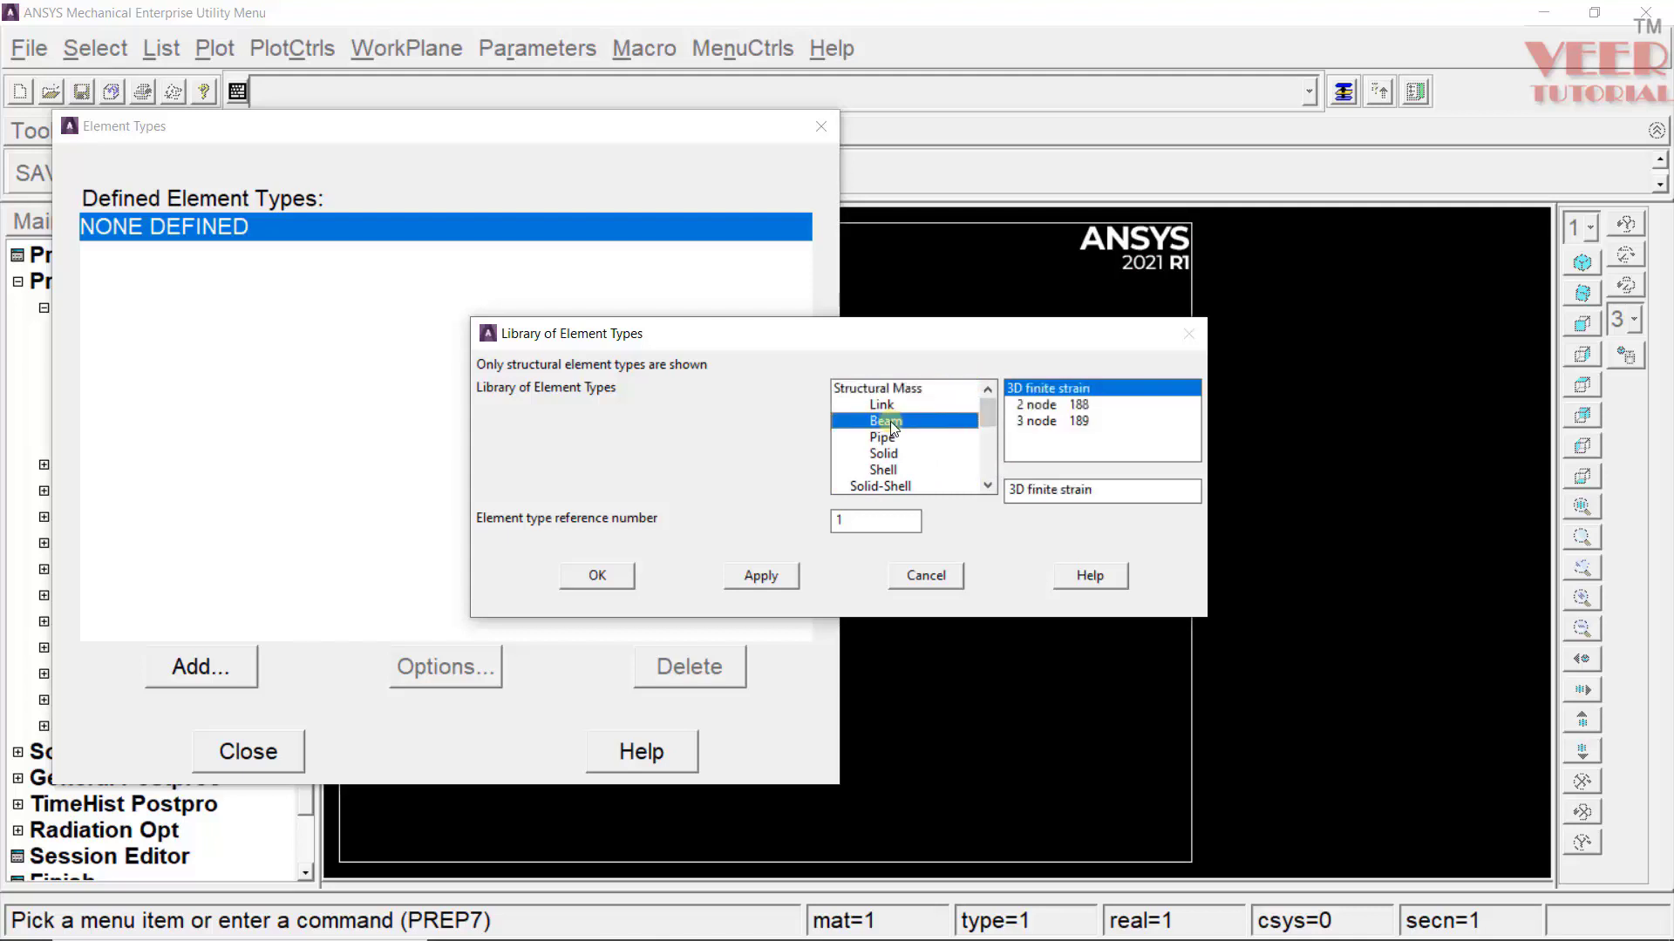
left_click(1034, 406)
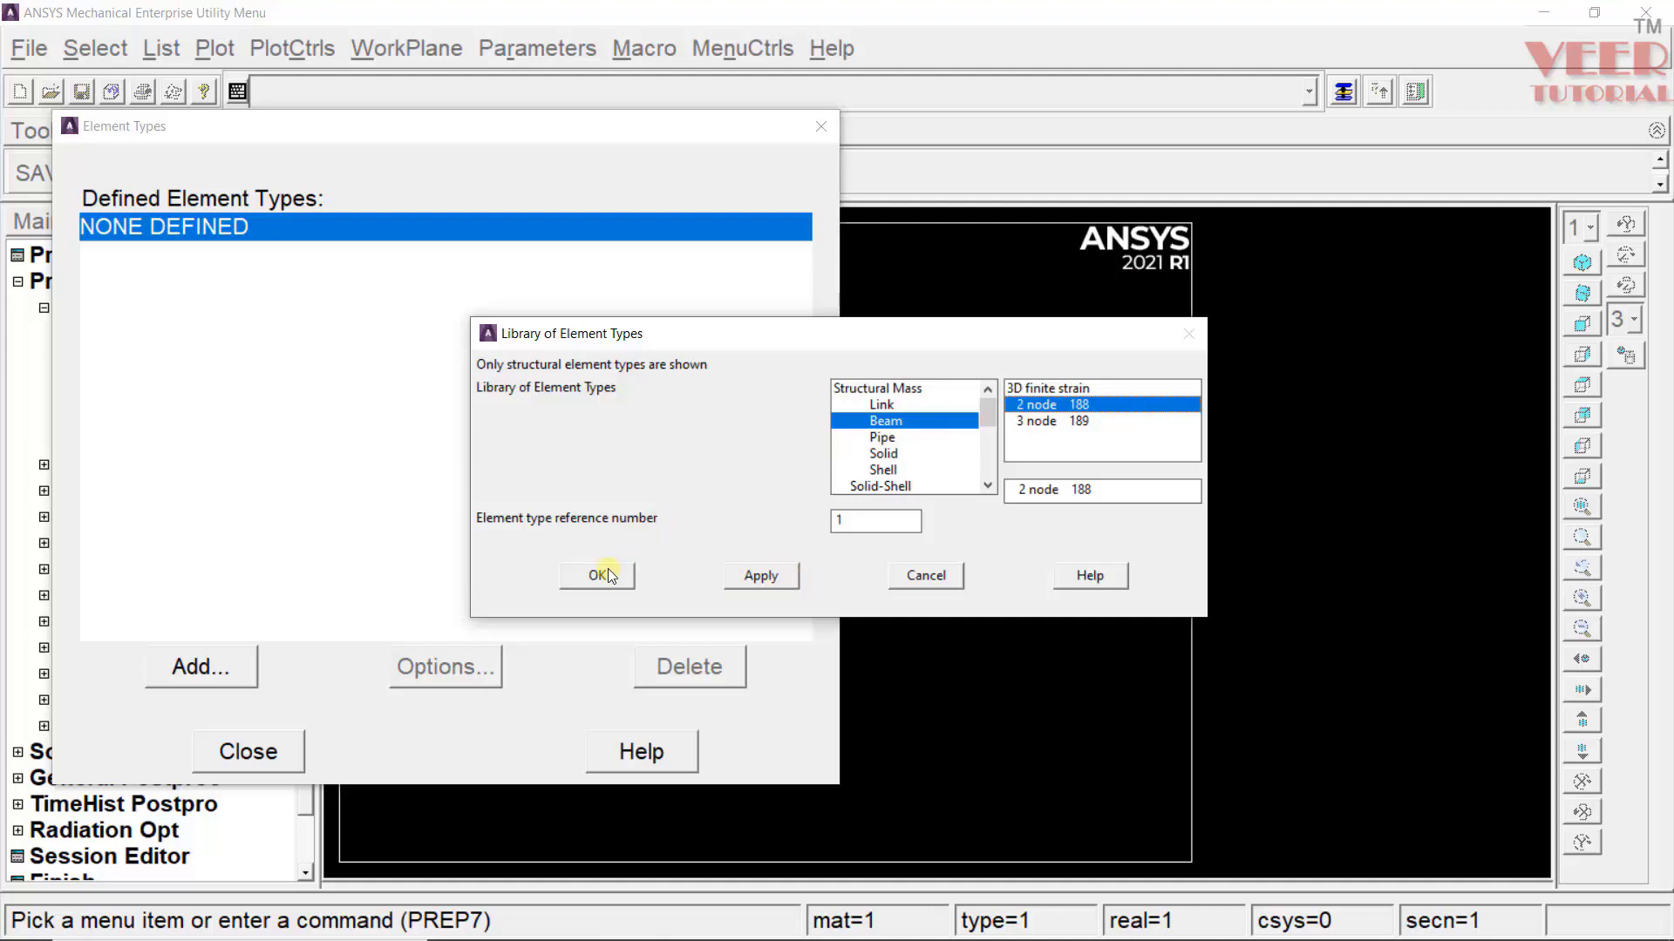
left_click(766, 578)
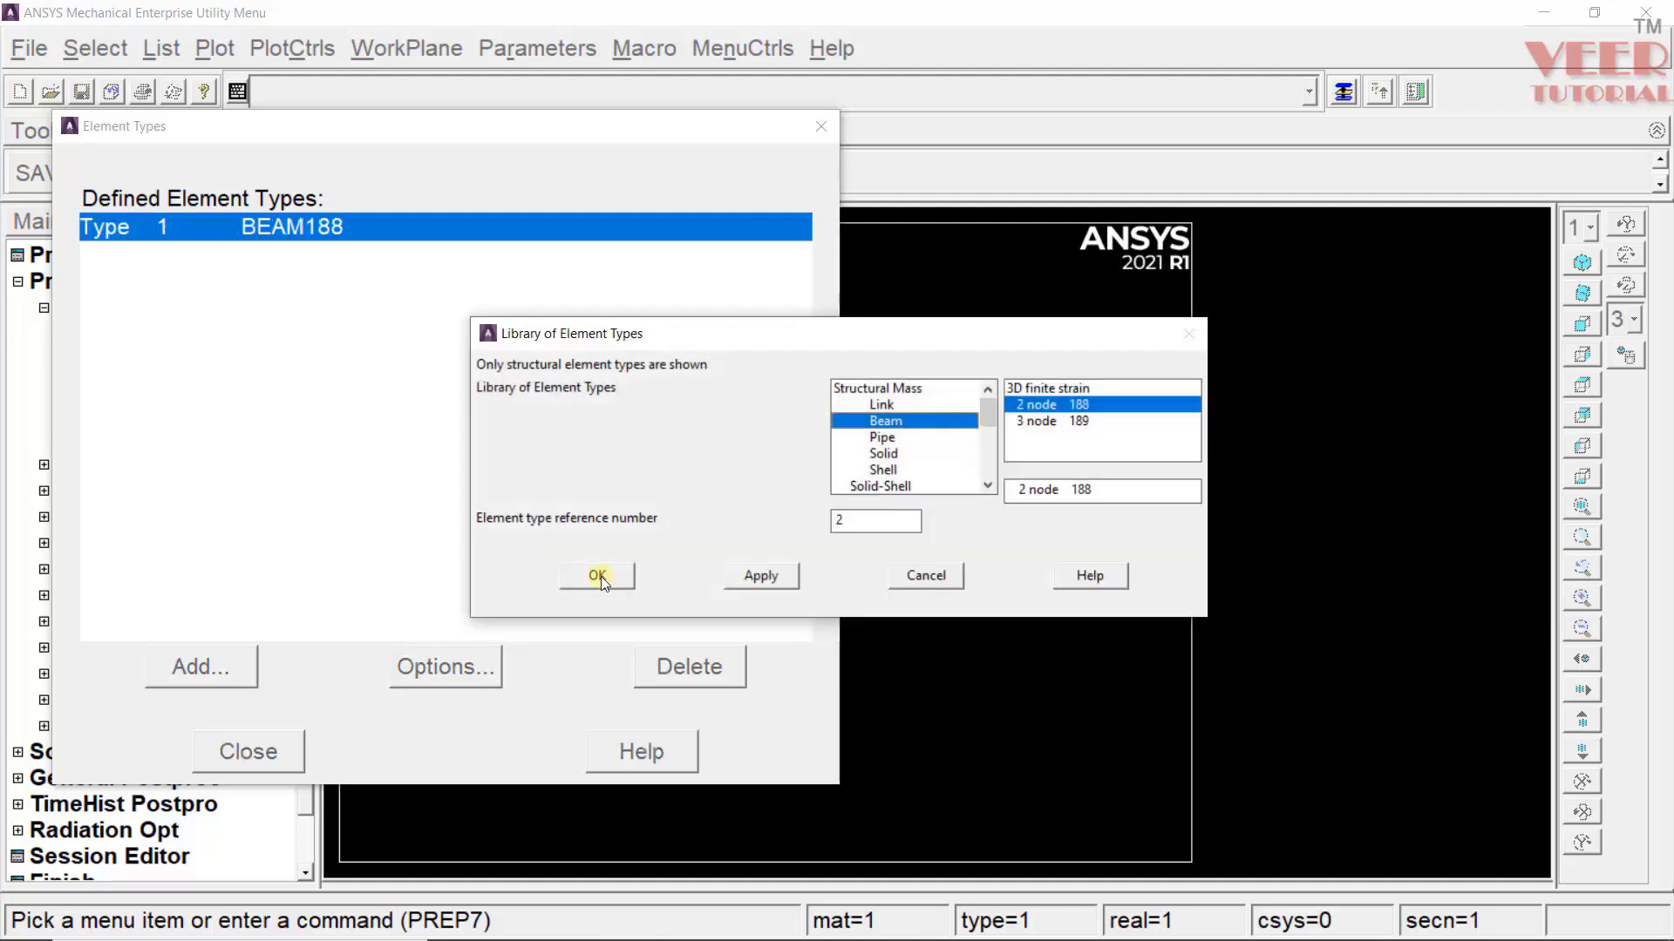
left_click(598, 577)
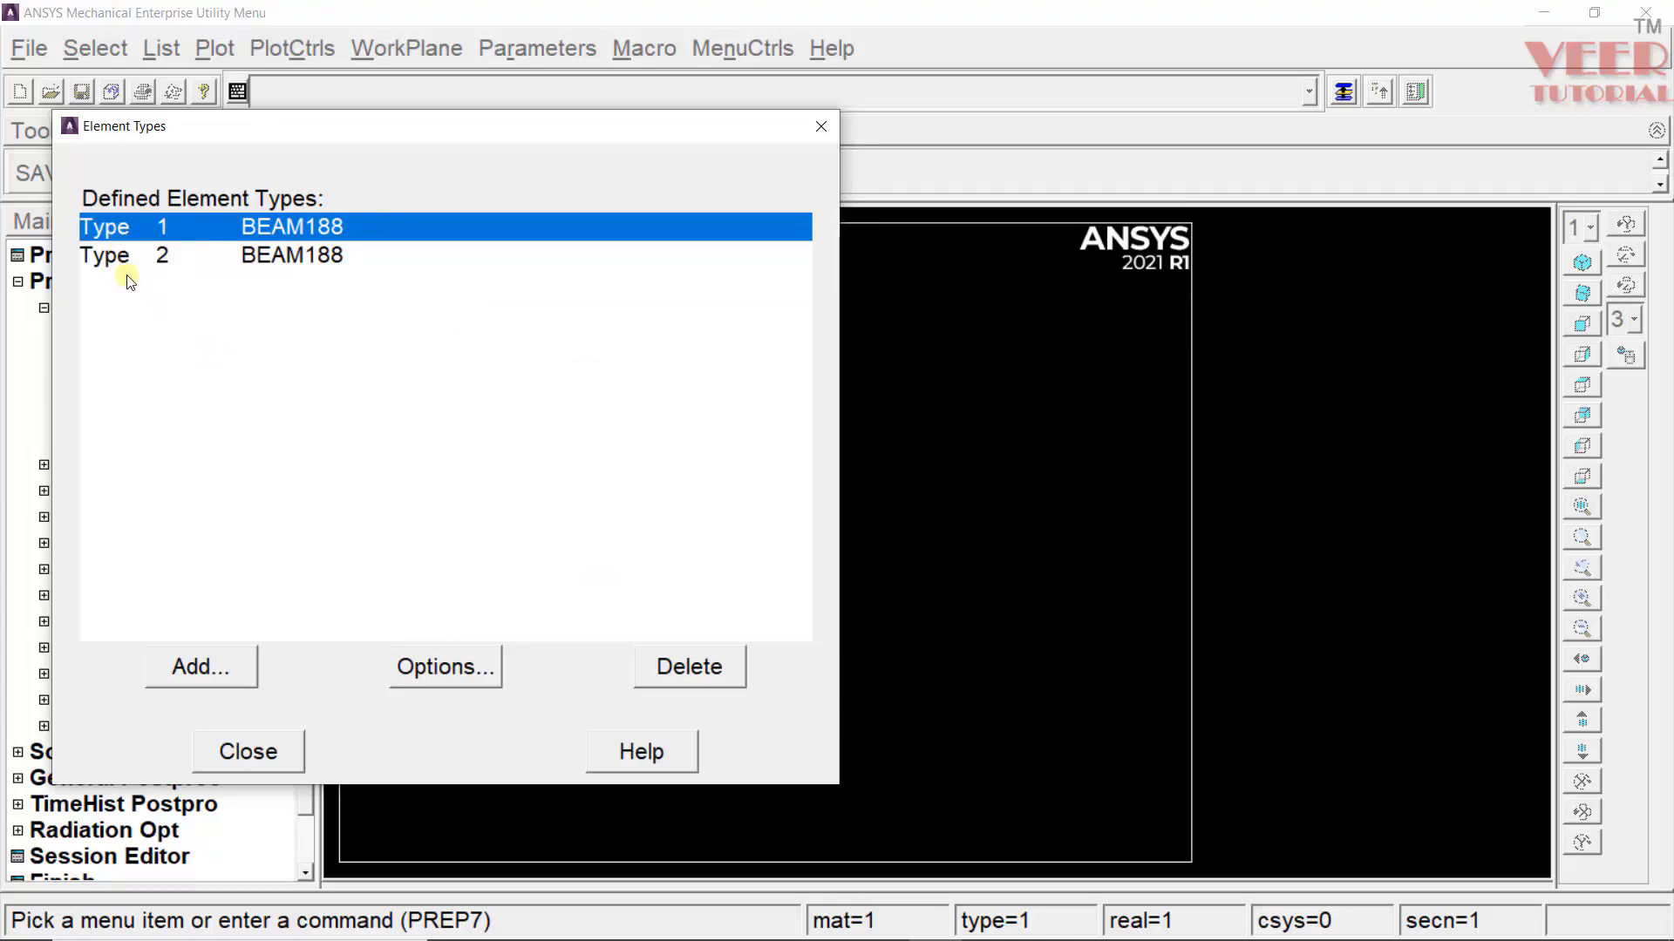
Delete the duplicate Type 2 BEAM188 definition and close the element types list.
left_click(111, 258)
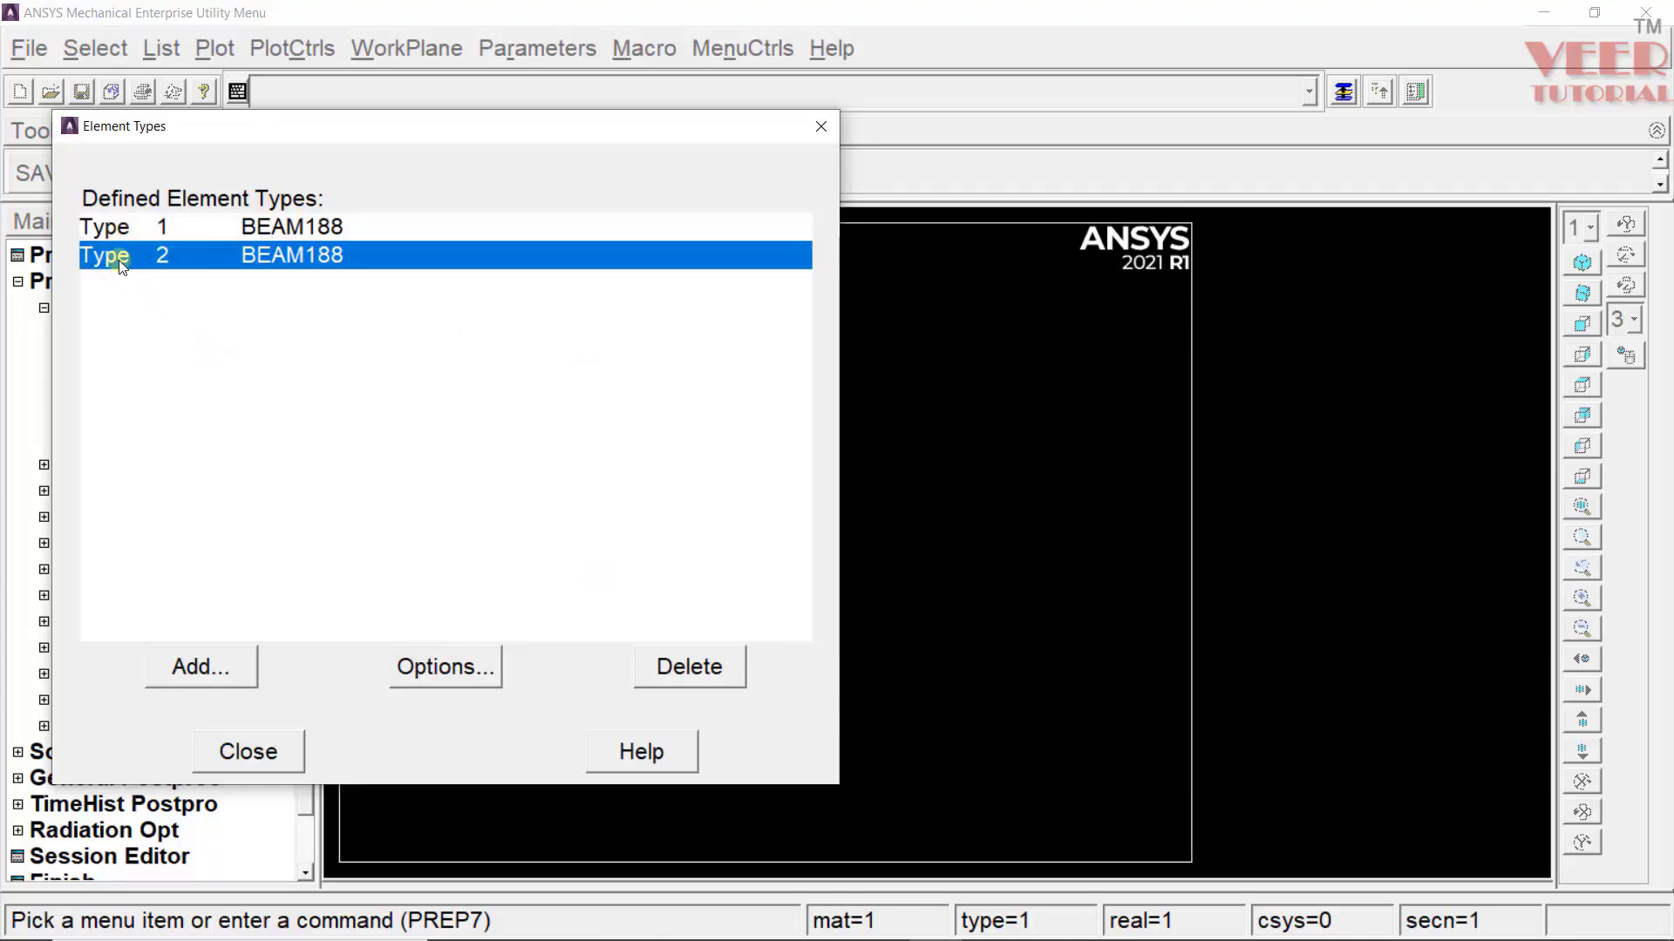
left_click(690, 668)
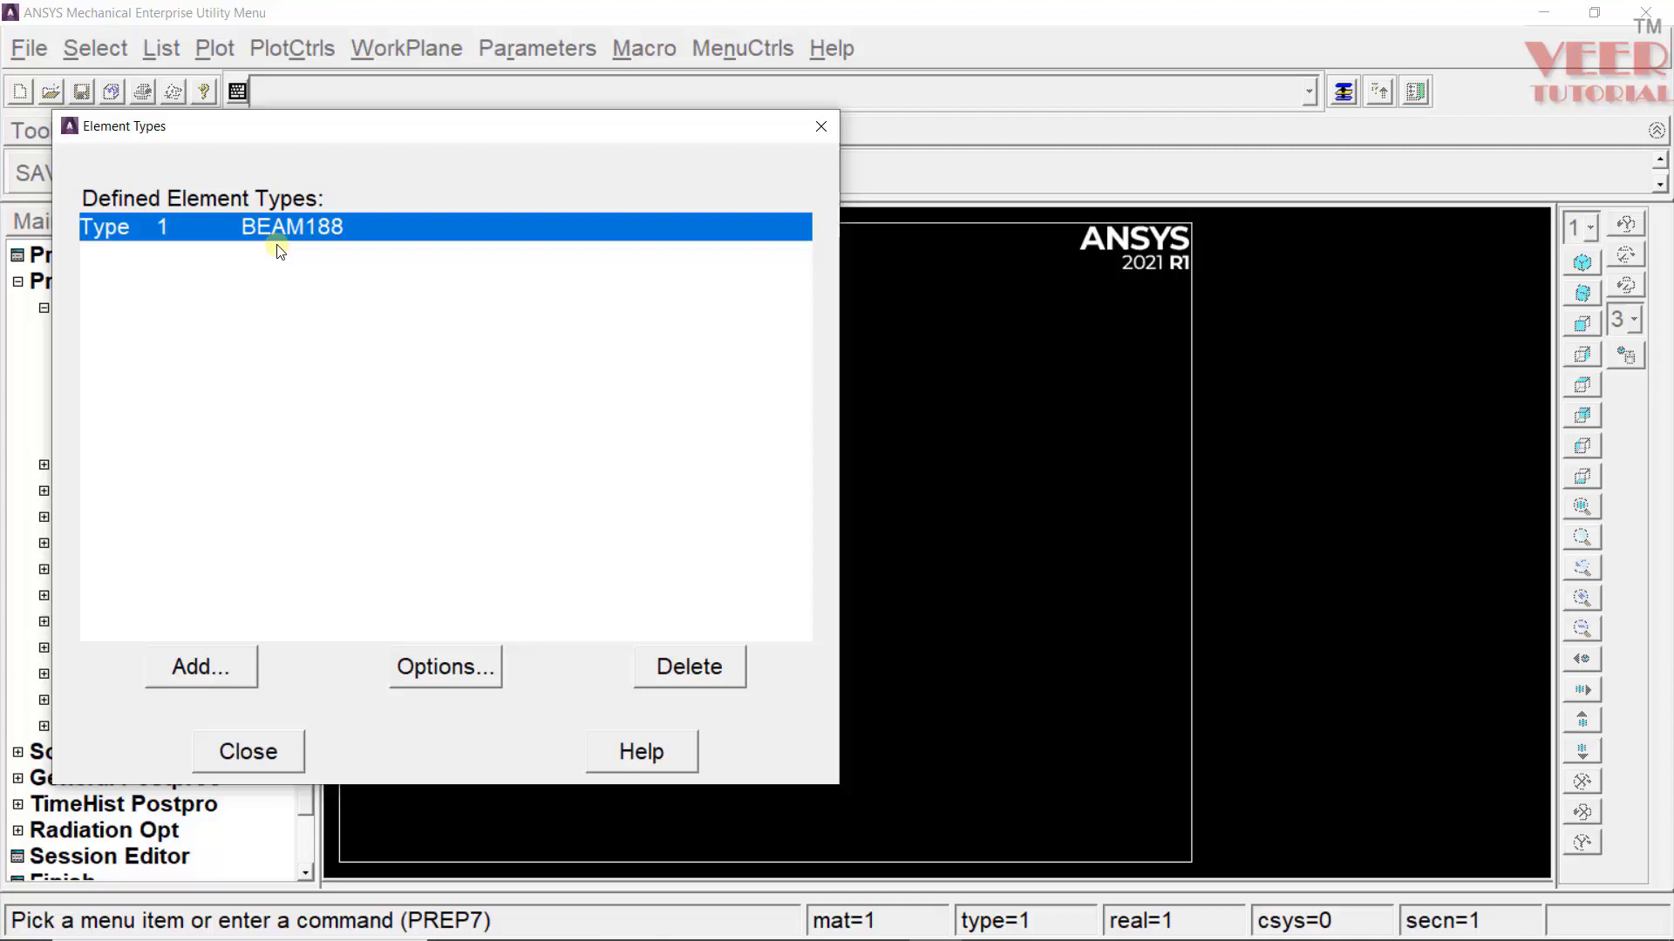
left_click(285, 760)
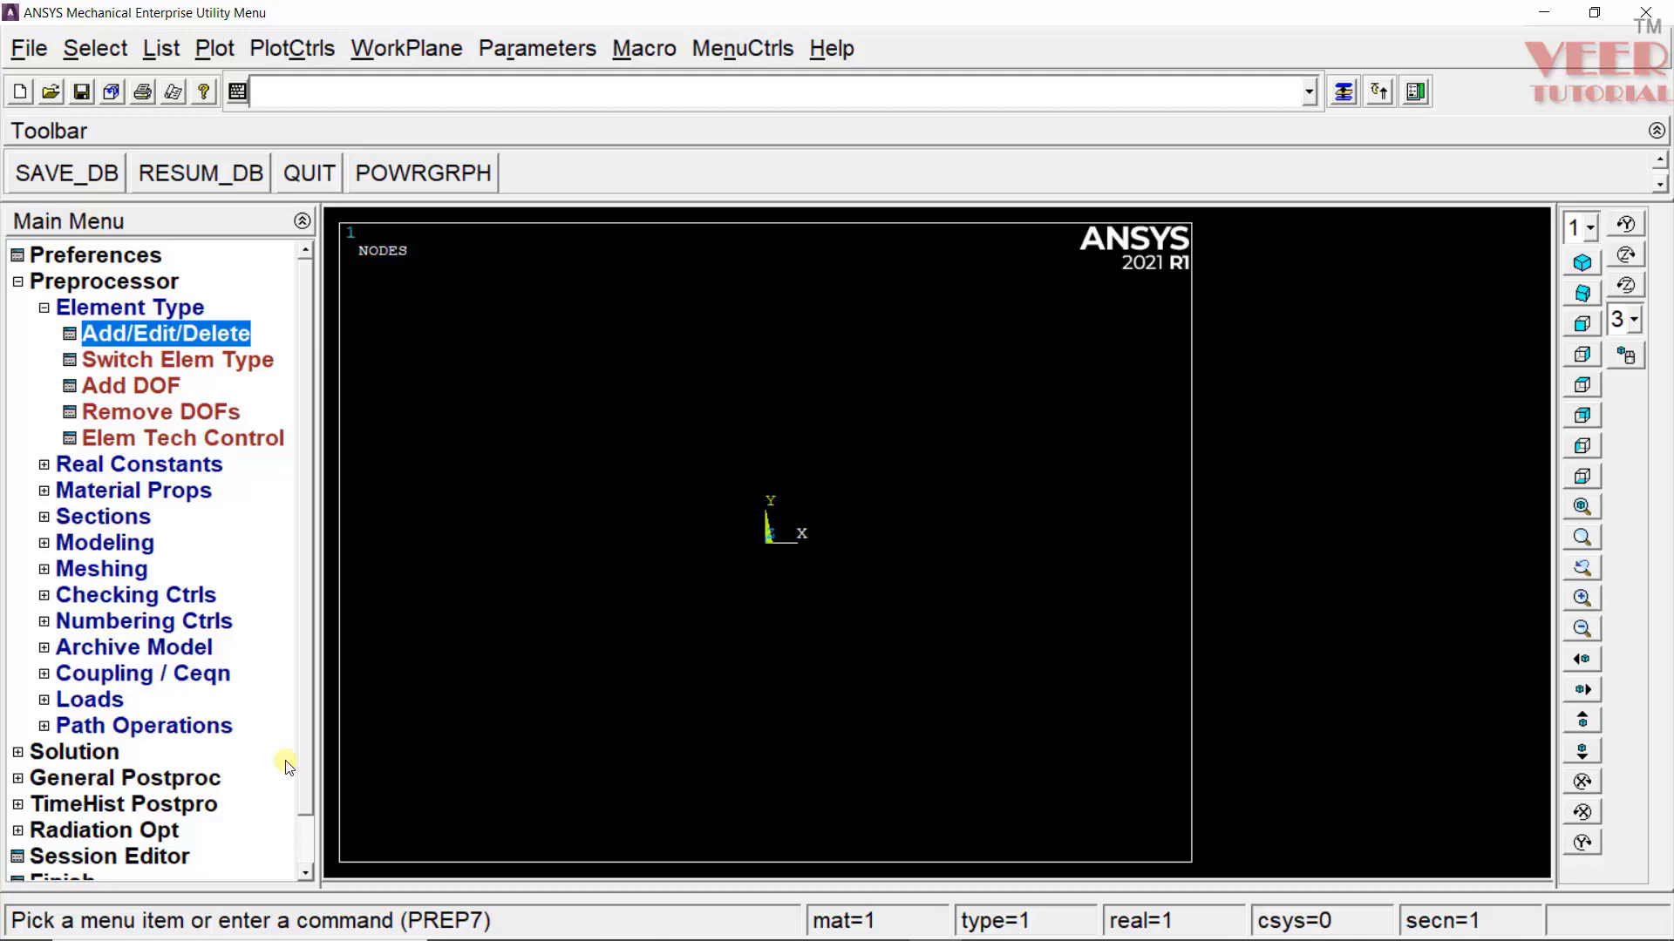
Define material 1 as structural linear elastic isotropic with EX 210000 and PRXY 0.3, then close the material models.
left_click(118, 492)
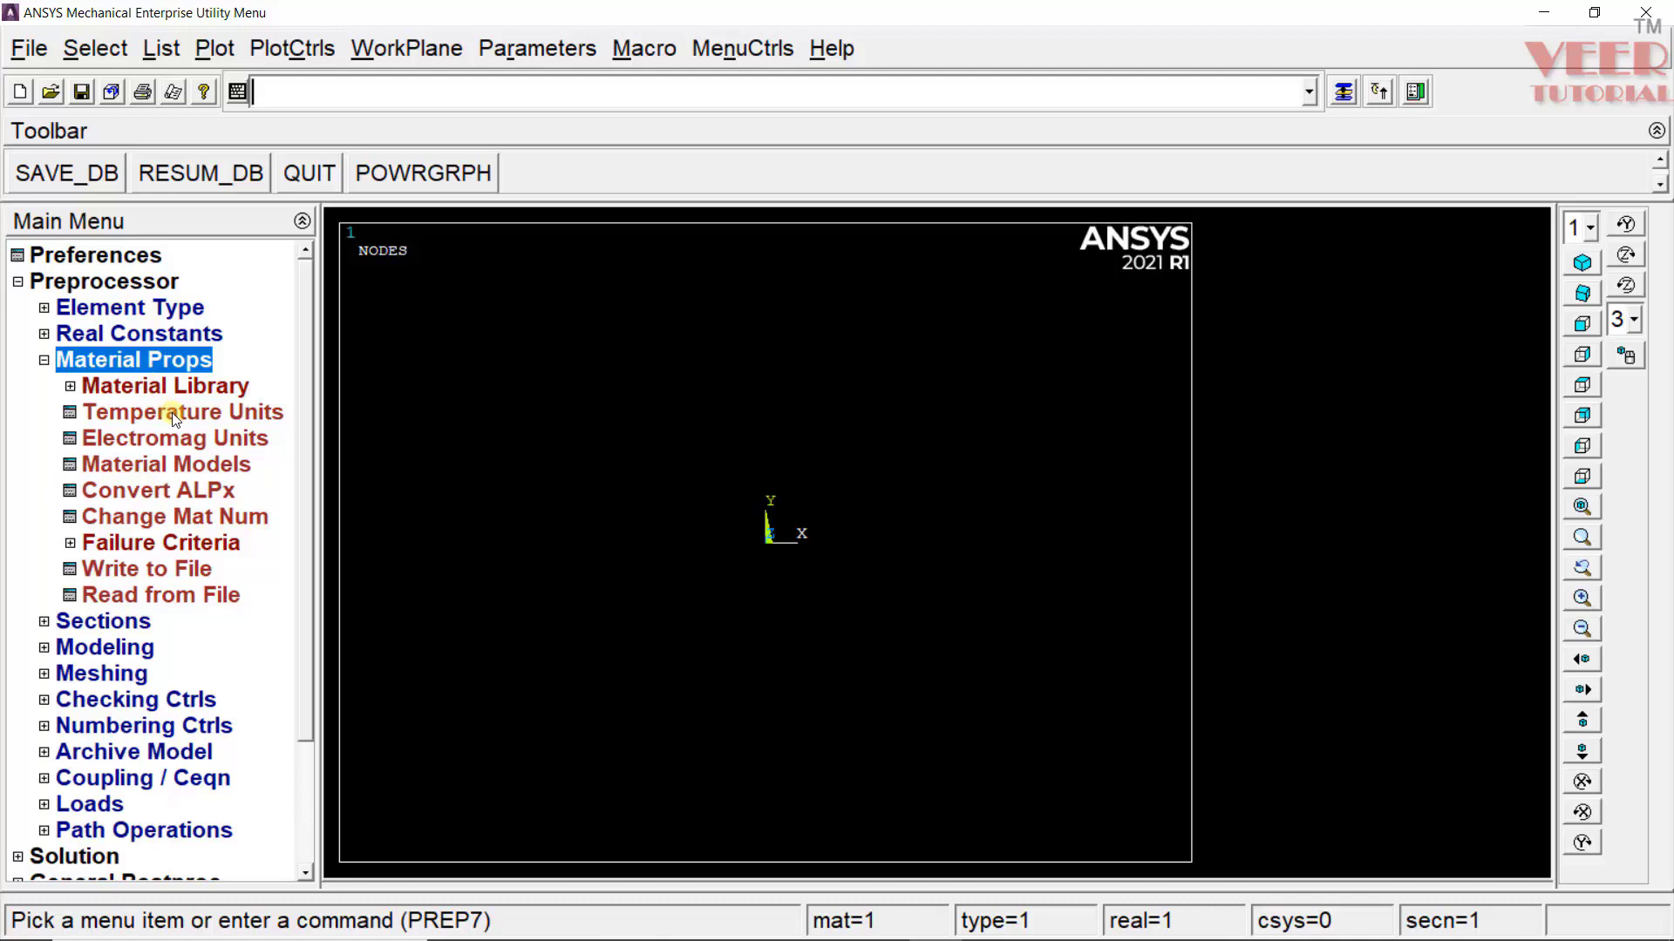
left_click(145, 468)
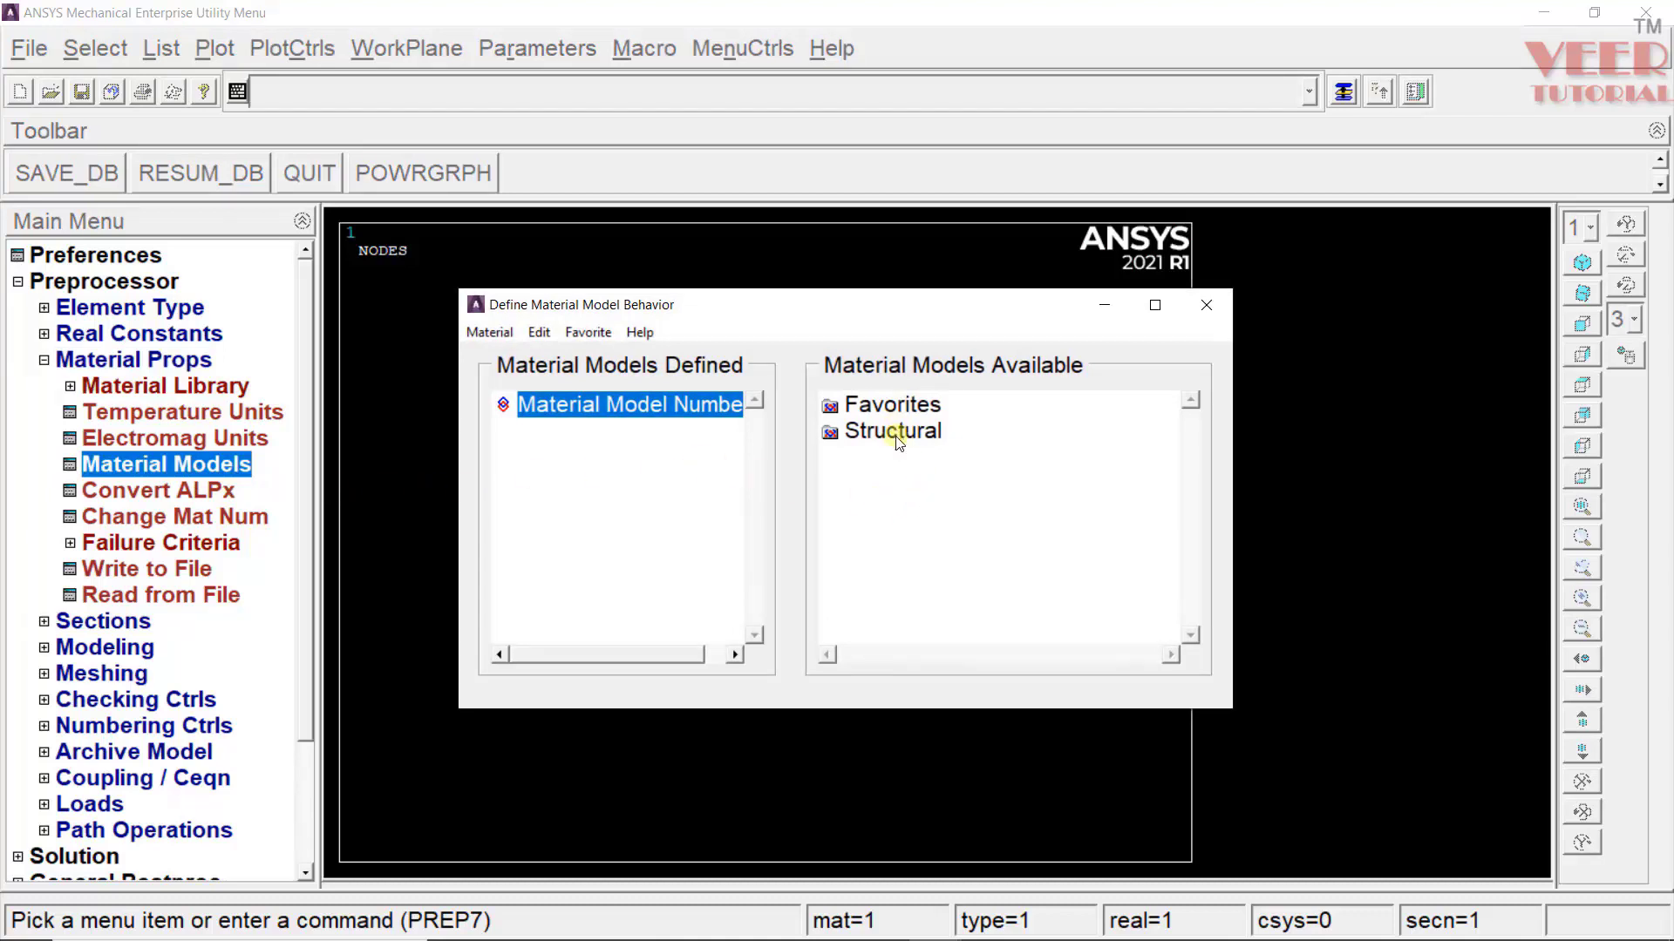
double_click(896, 433)
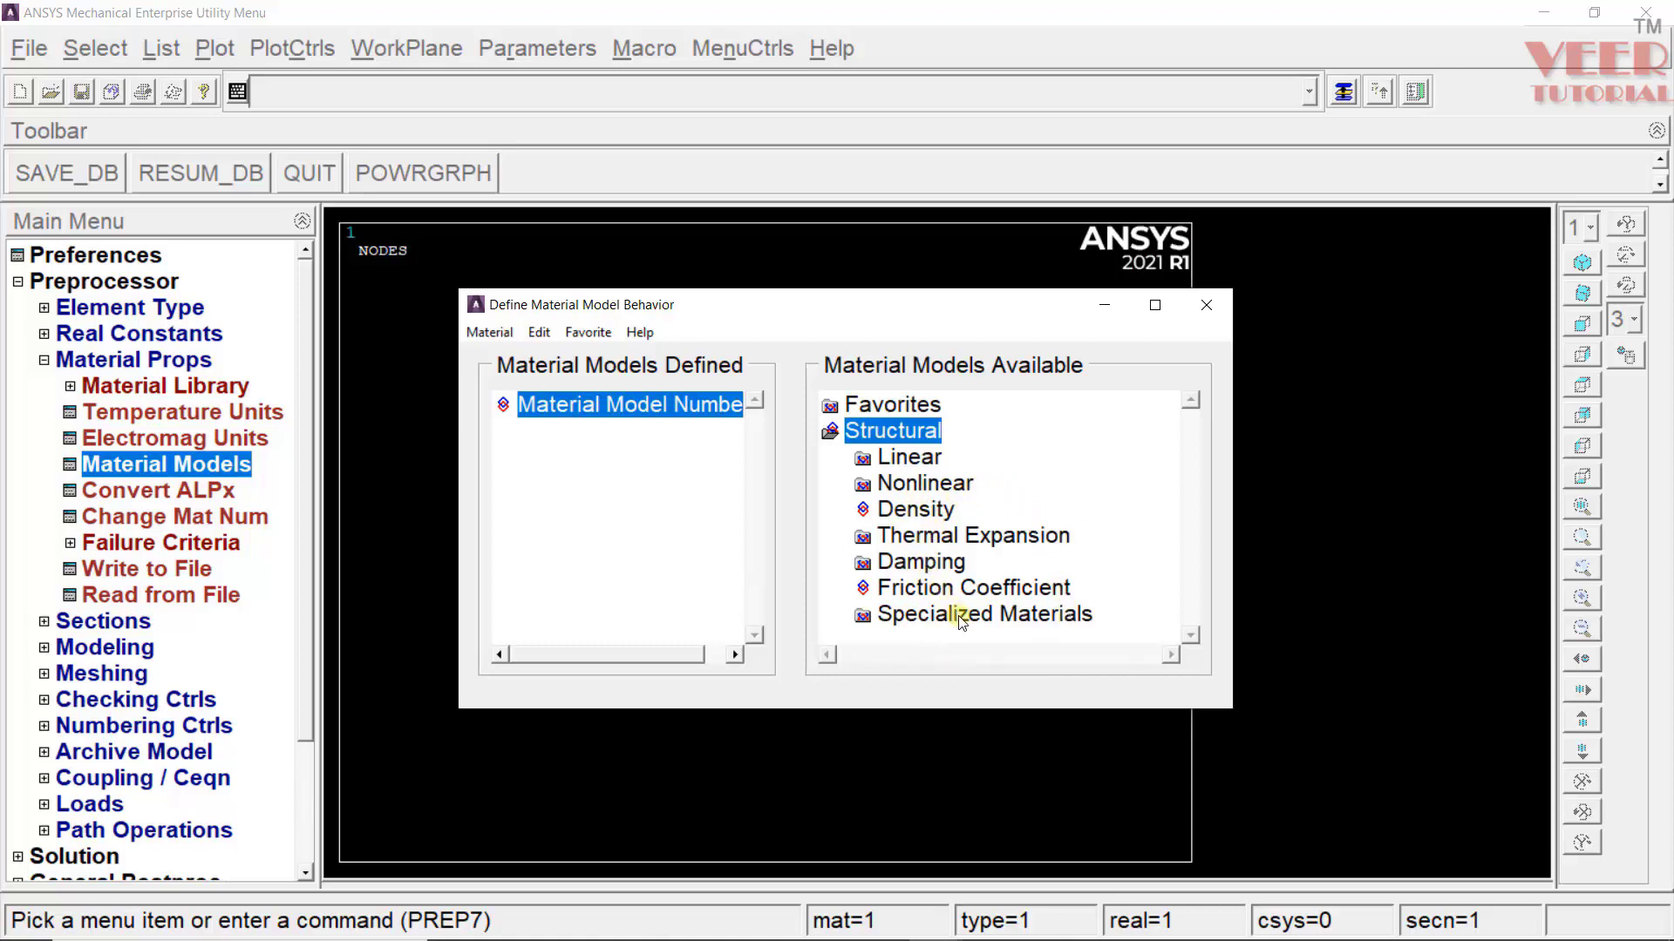
double_click(909, 459)
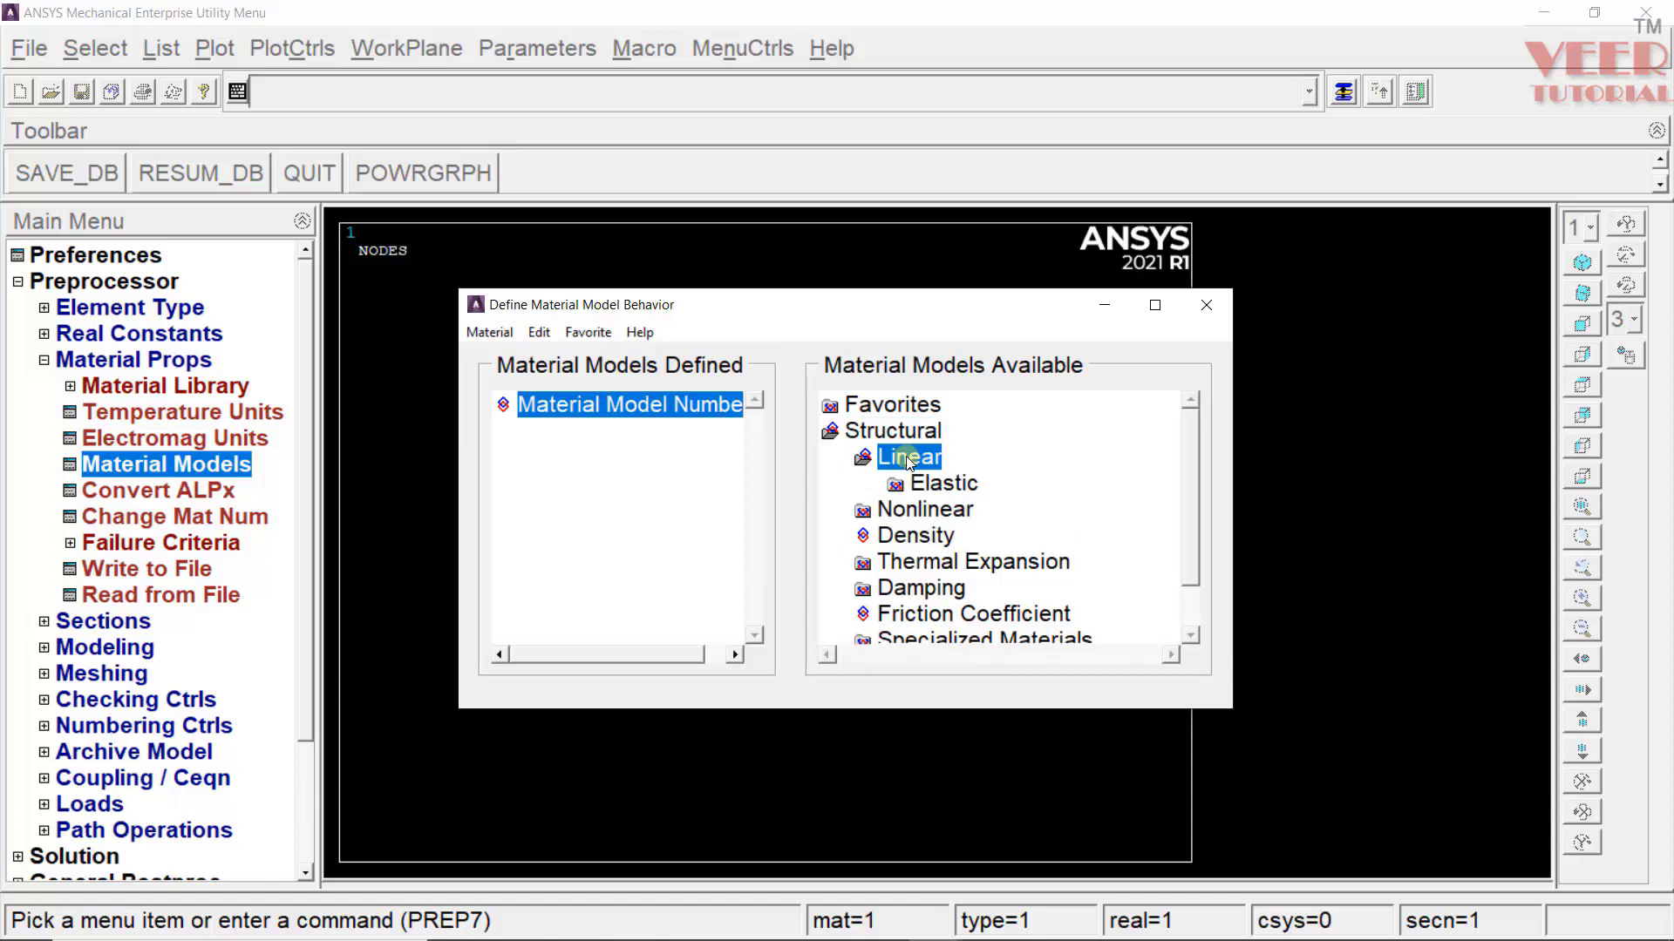
double_click(956, 486)
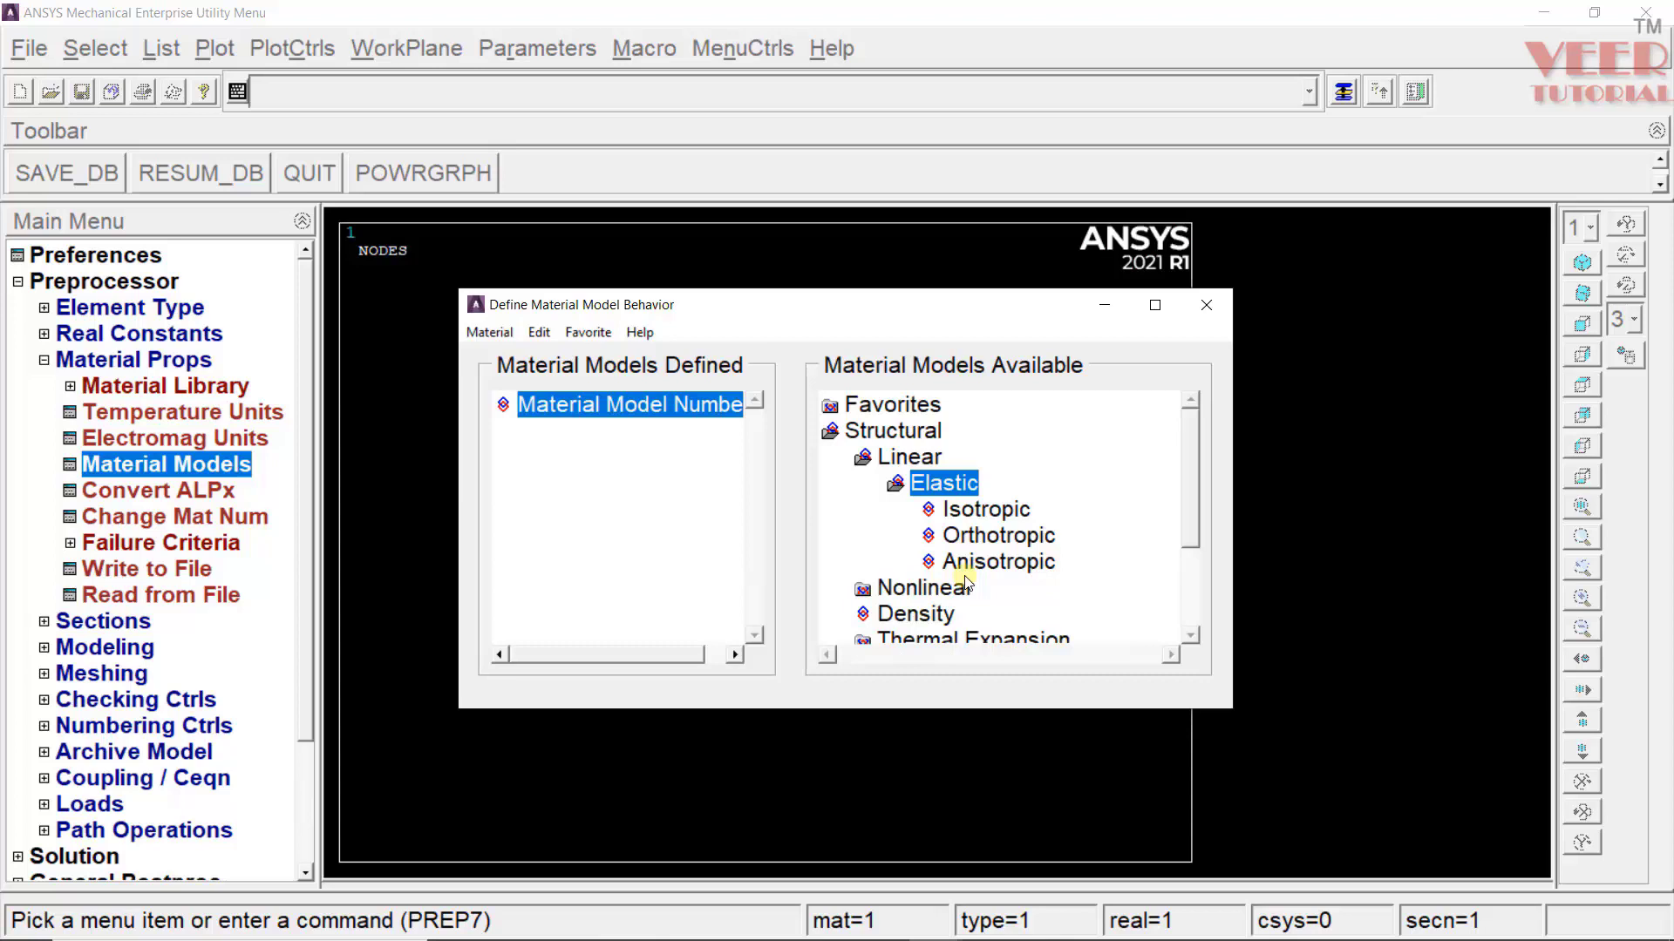
double_click(986, 510)
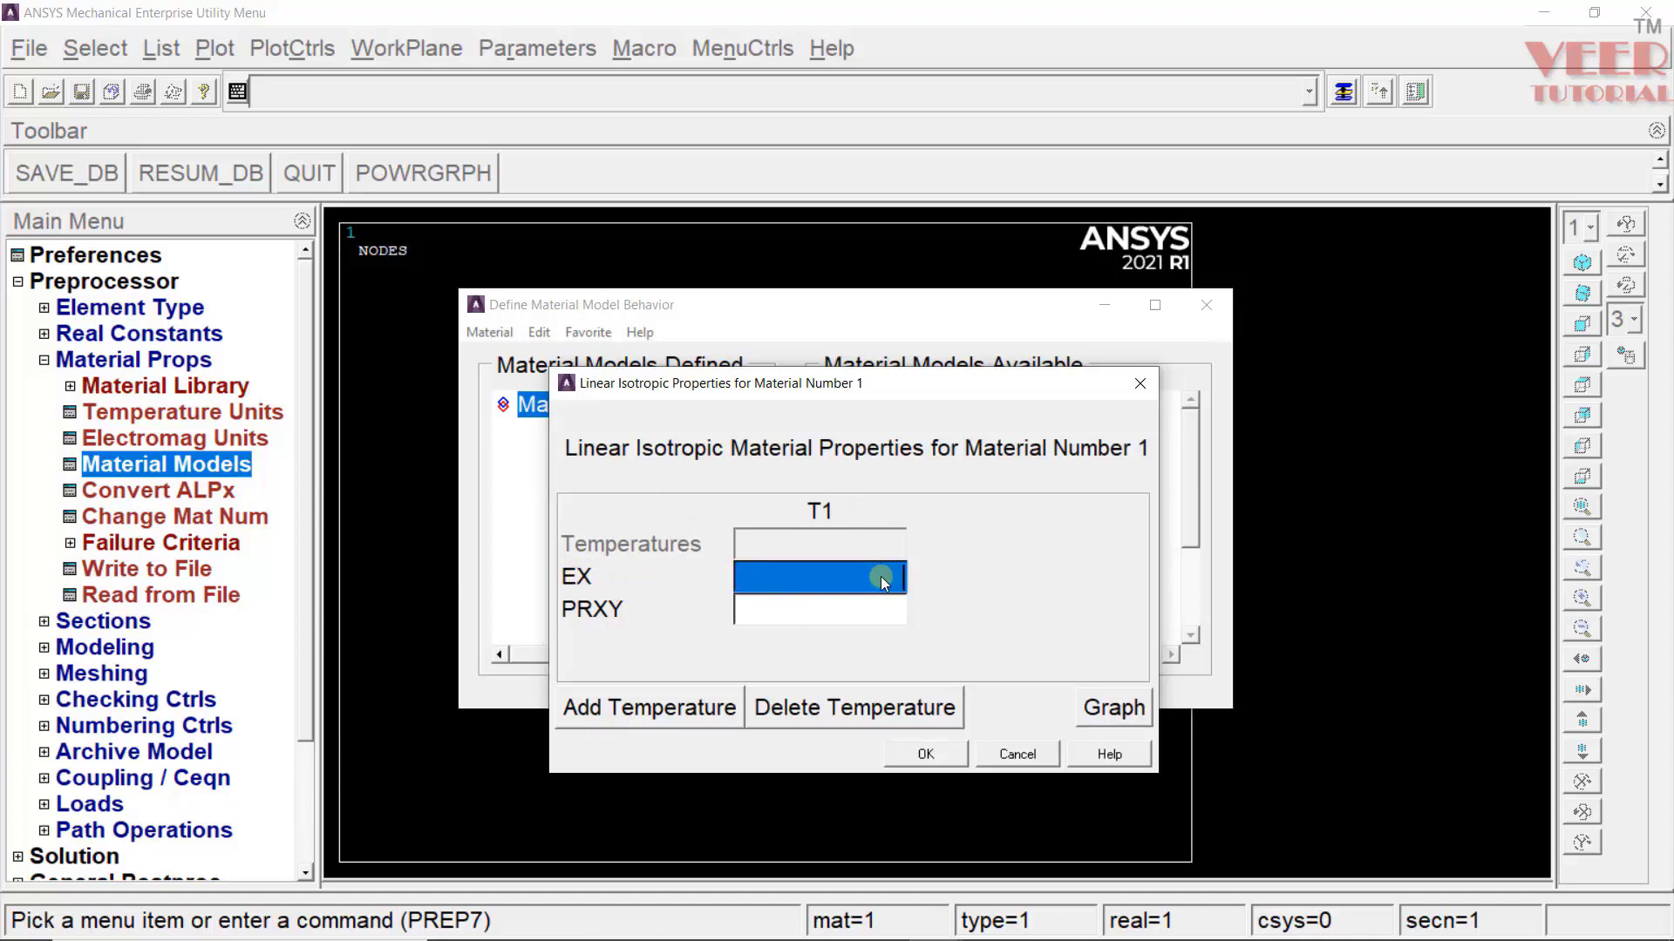
type("21")
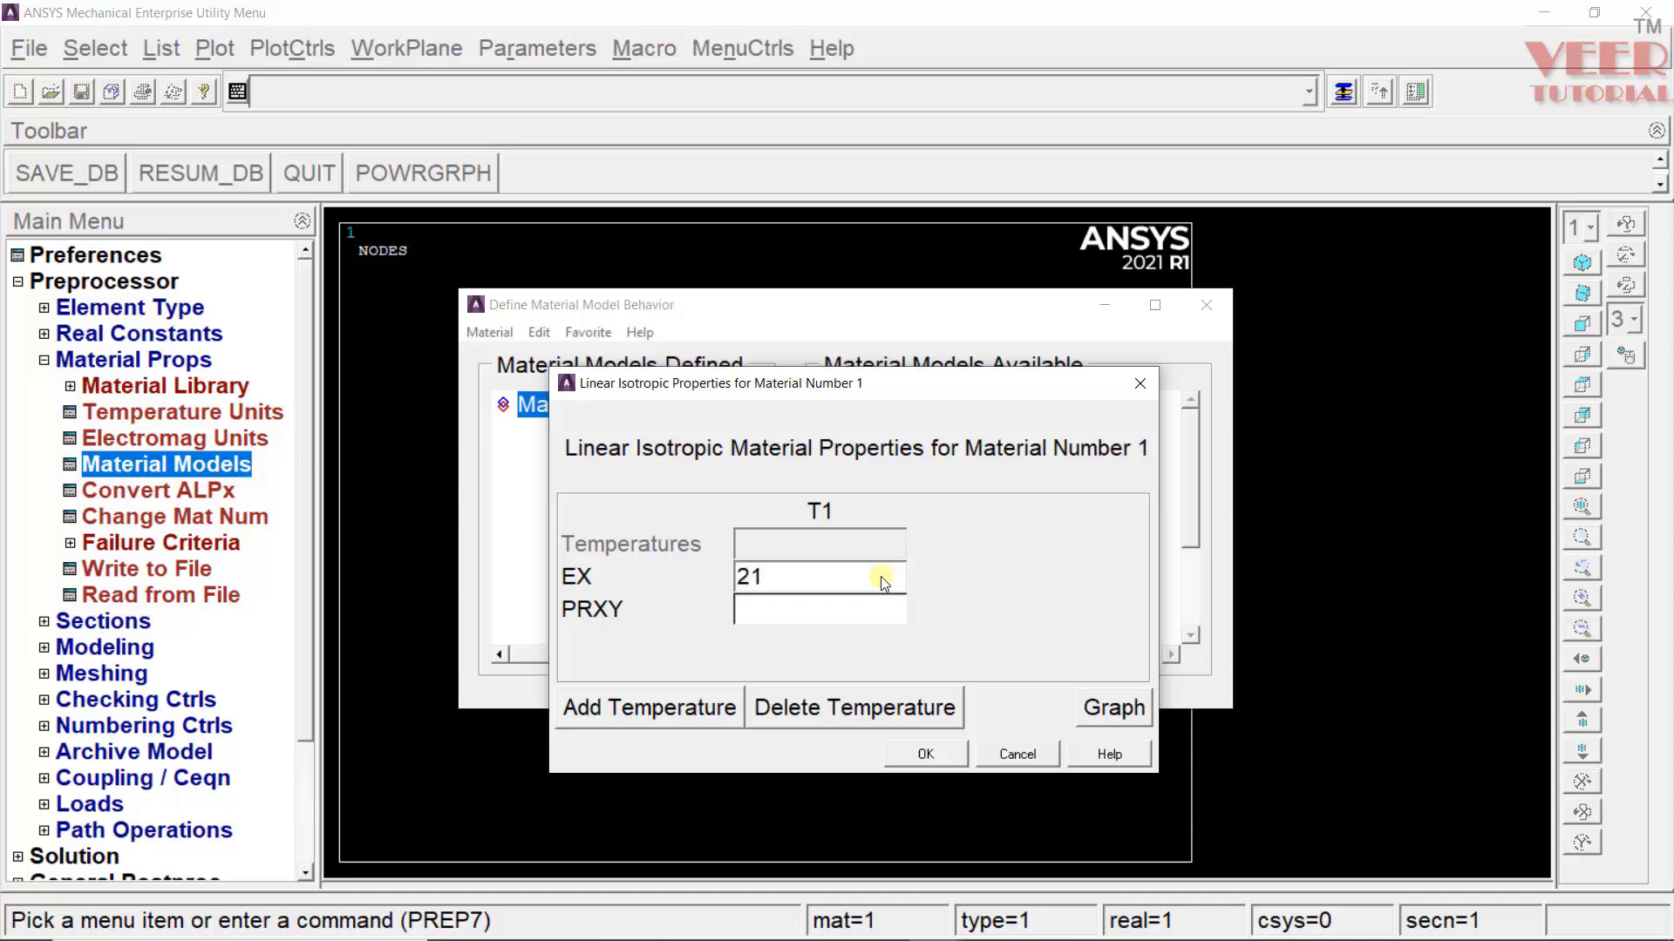
type("0000")
left_click(861, 609)
type("0")
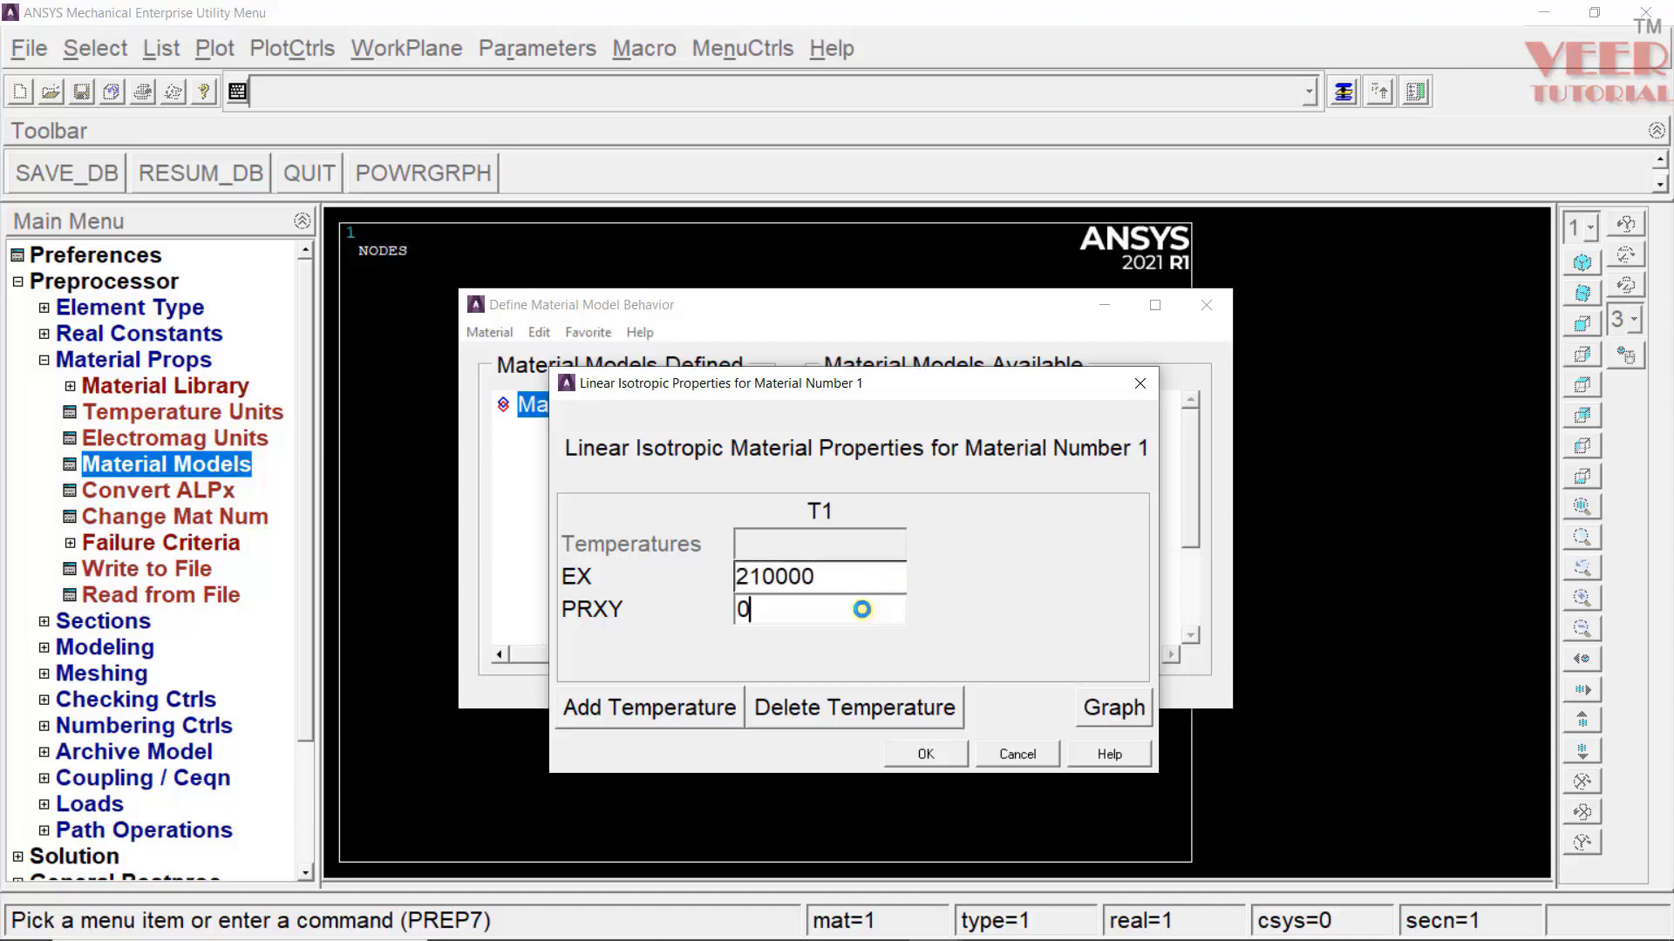
type(".3")
left_click(927, 755)
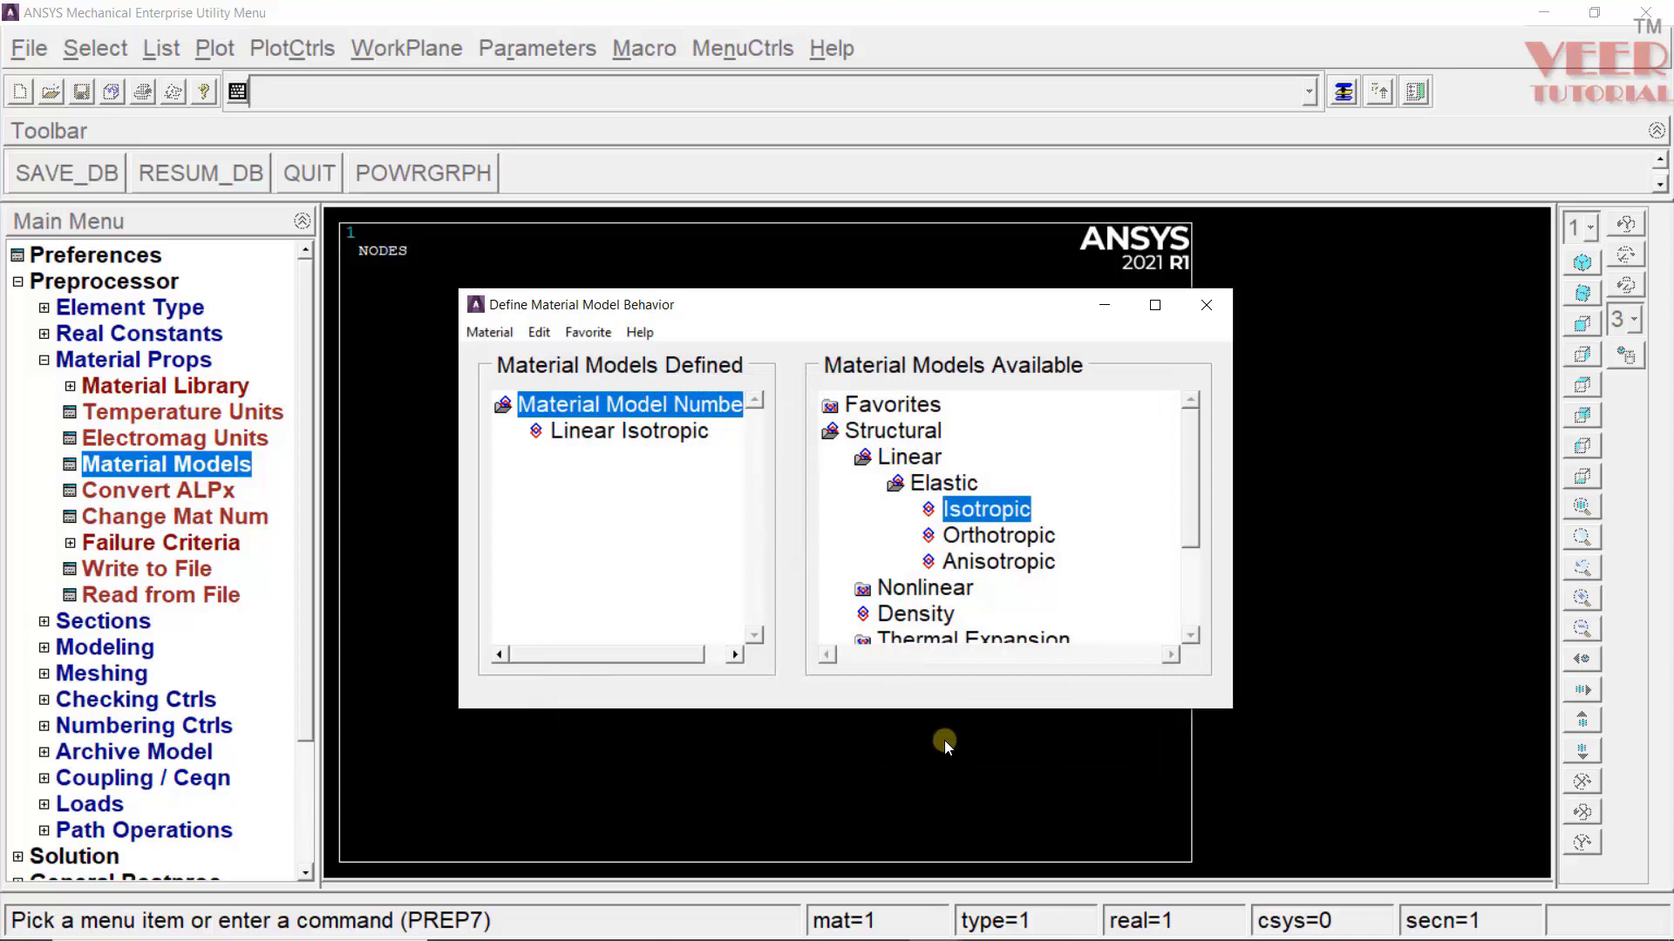
left_click(1207, 307)
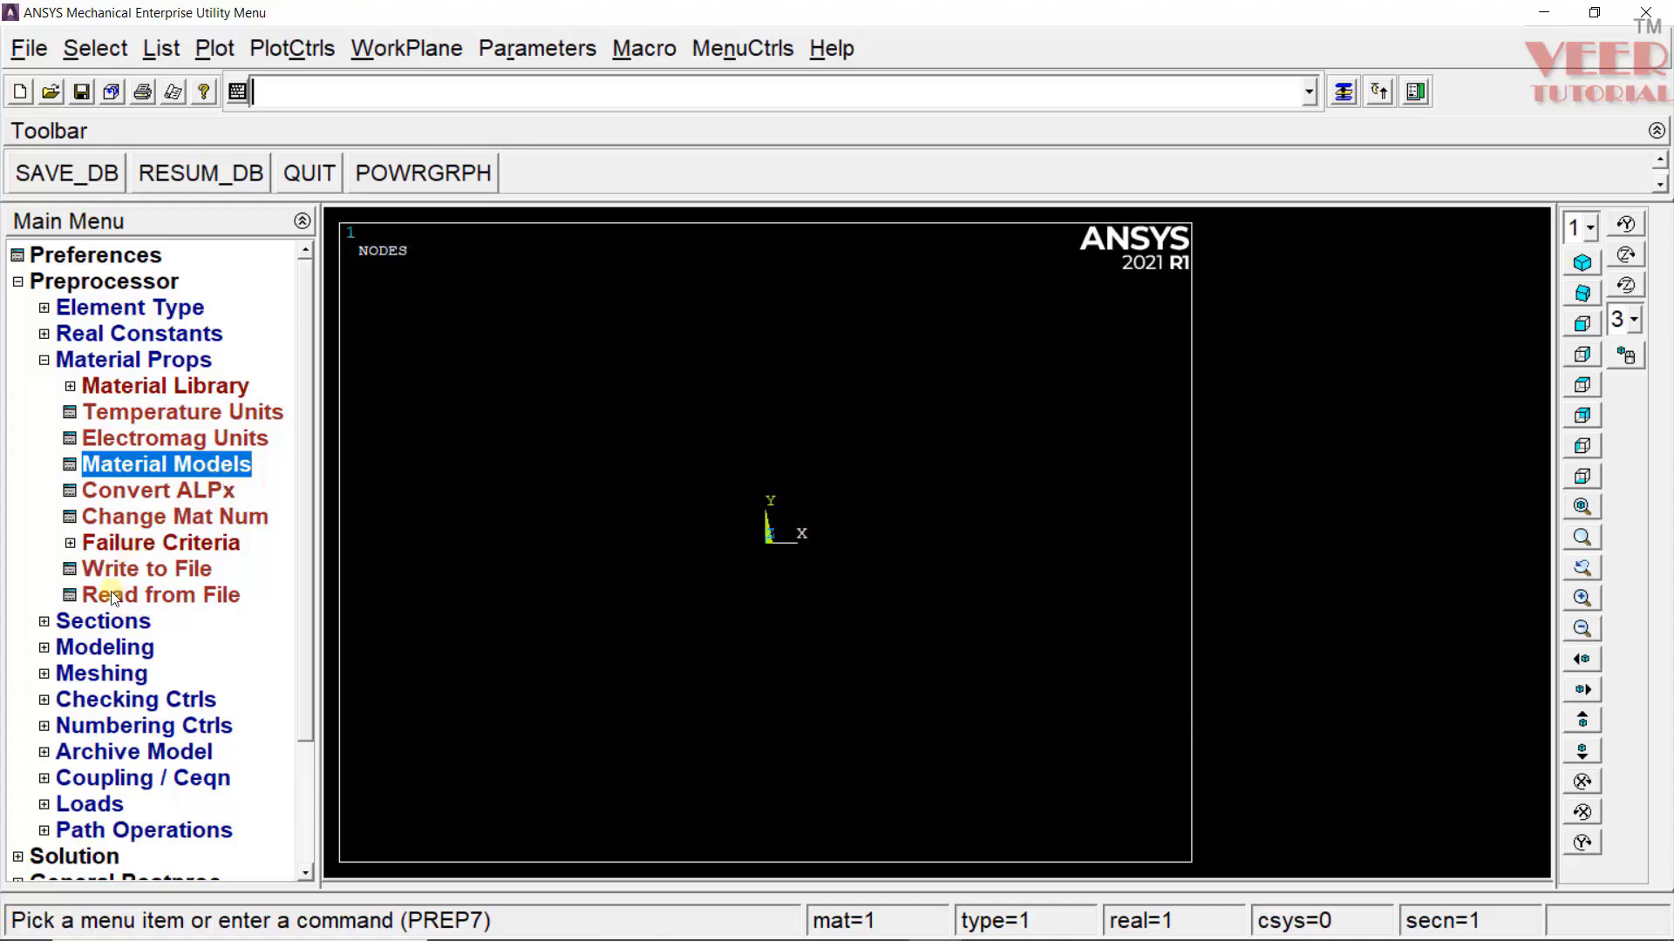
Start a common beam section with ID 1, using the solid rectangle sub-type, and name it "rectangular".
left_click(105, 622)
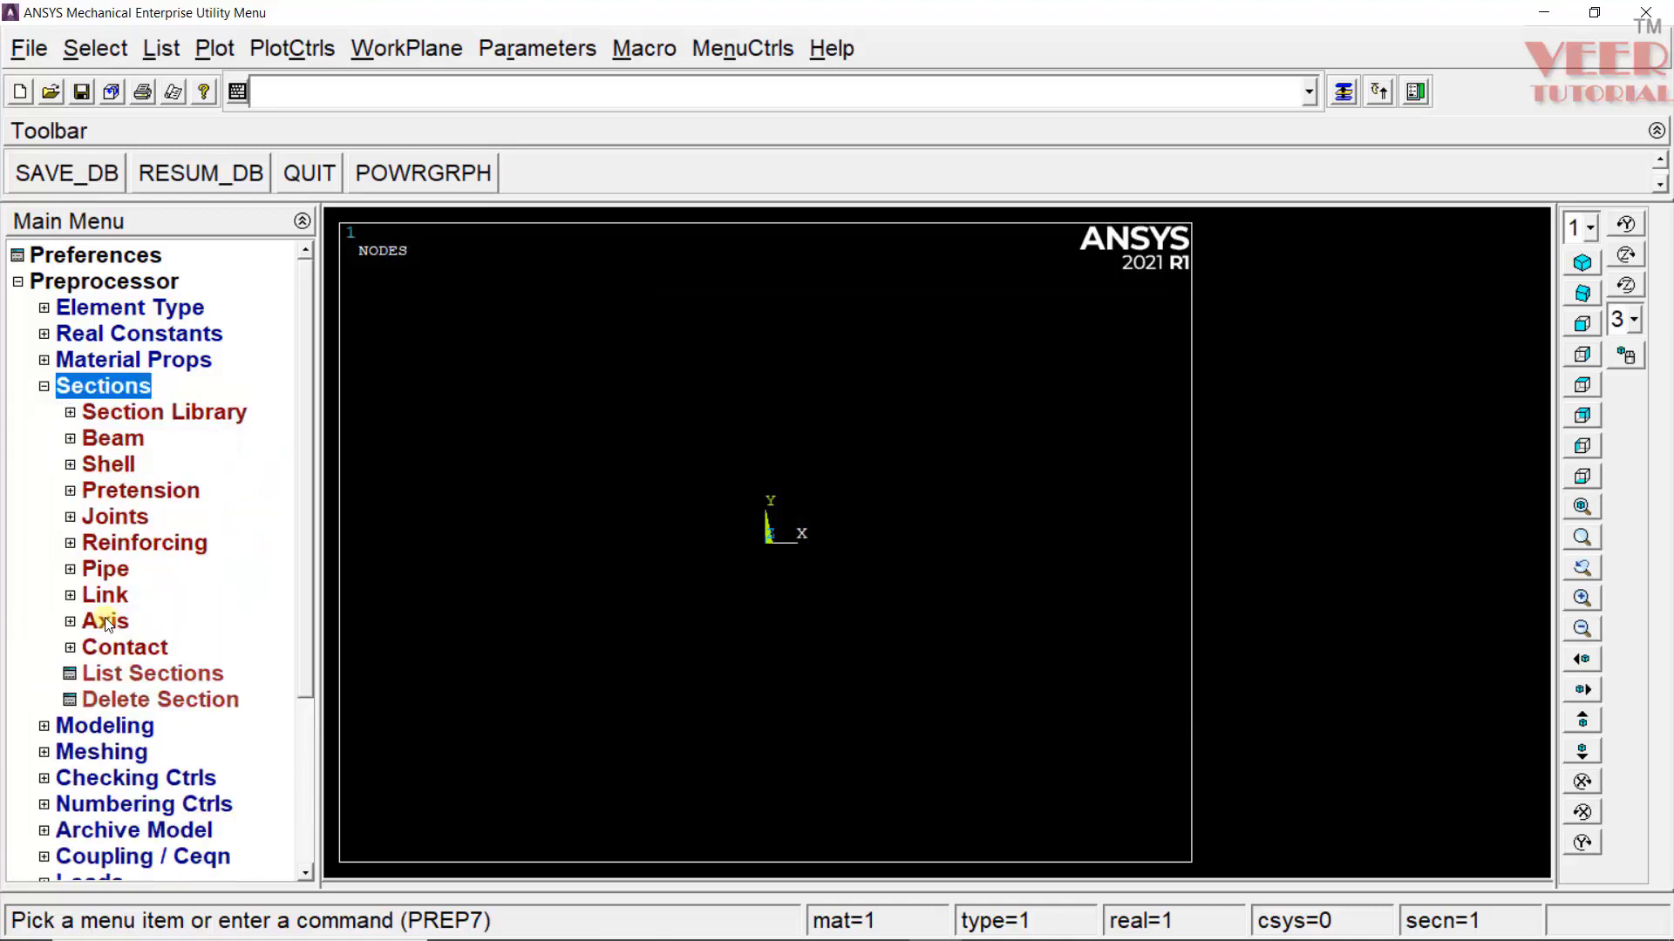
left_click(111, 438)
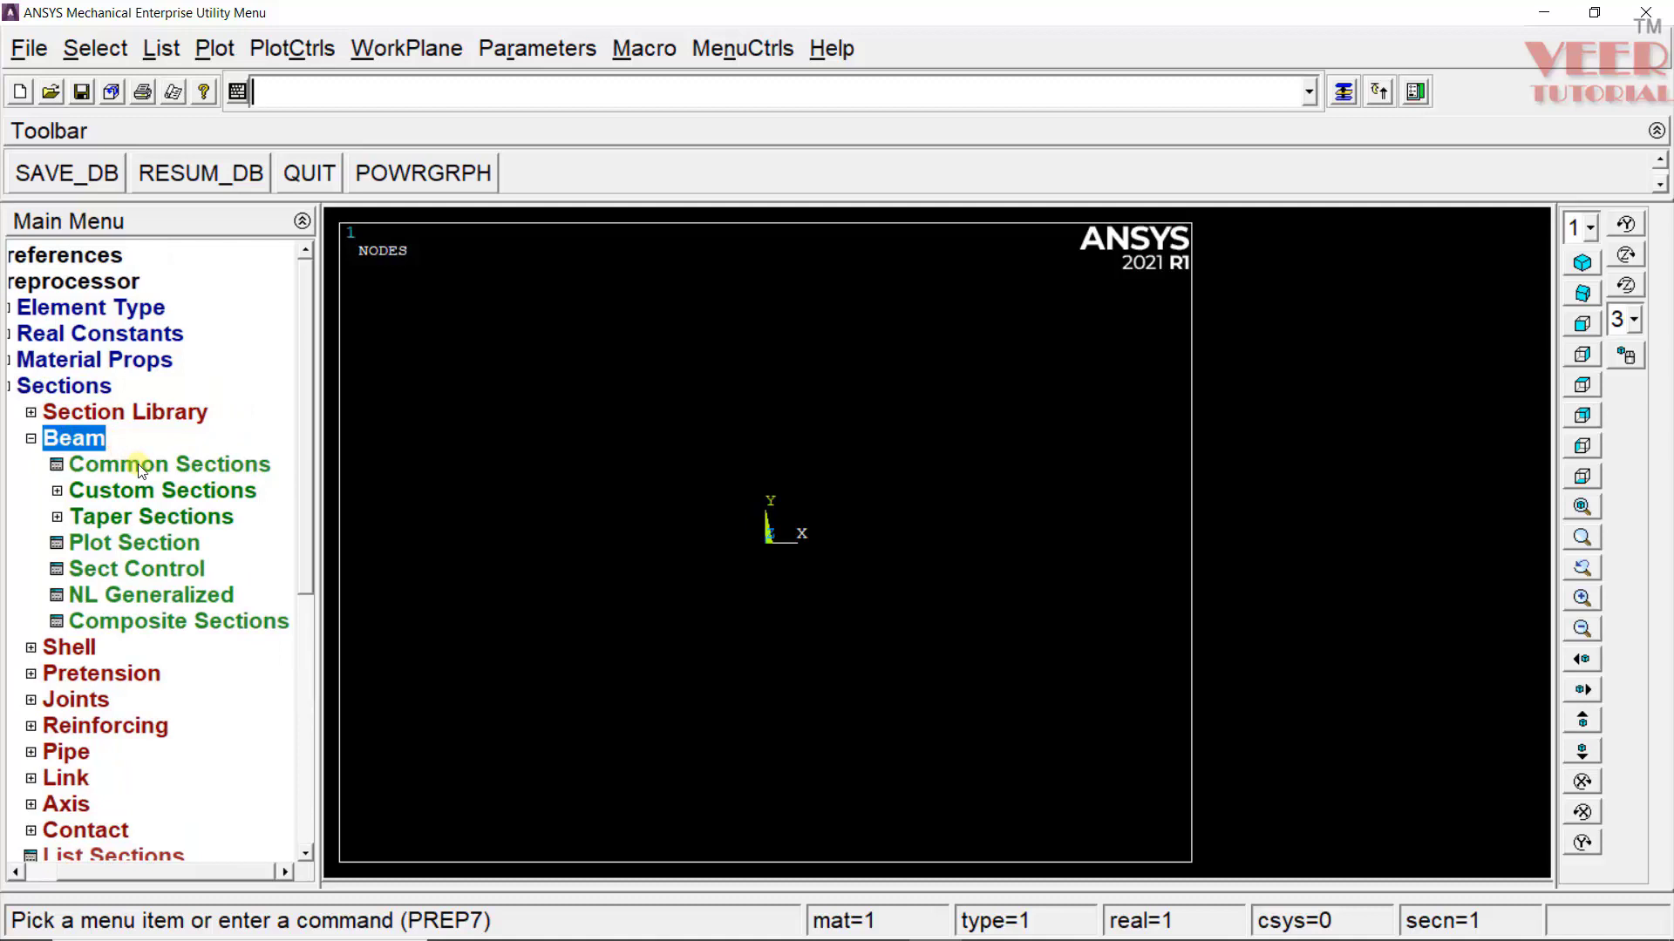
left_click(141, 466)
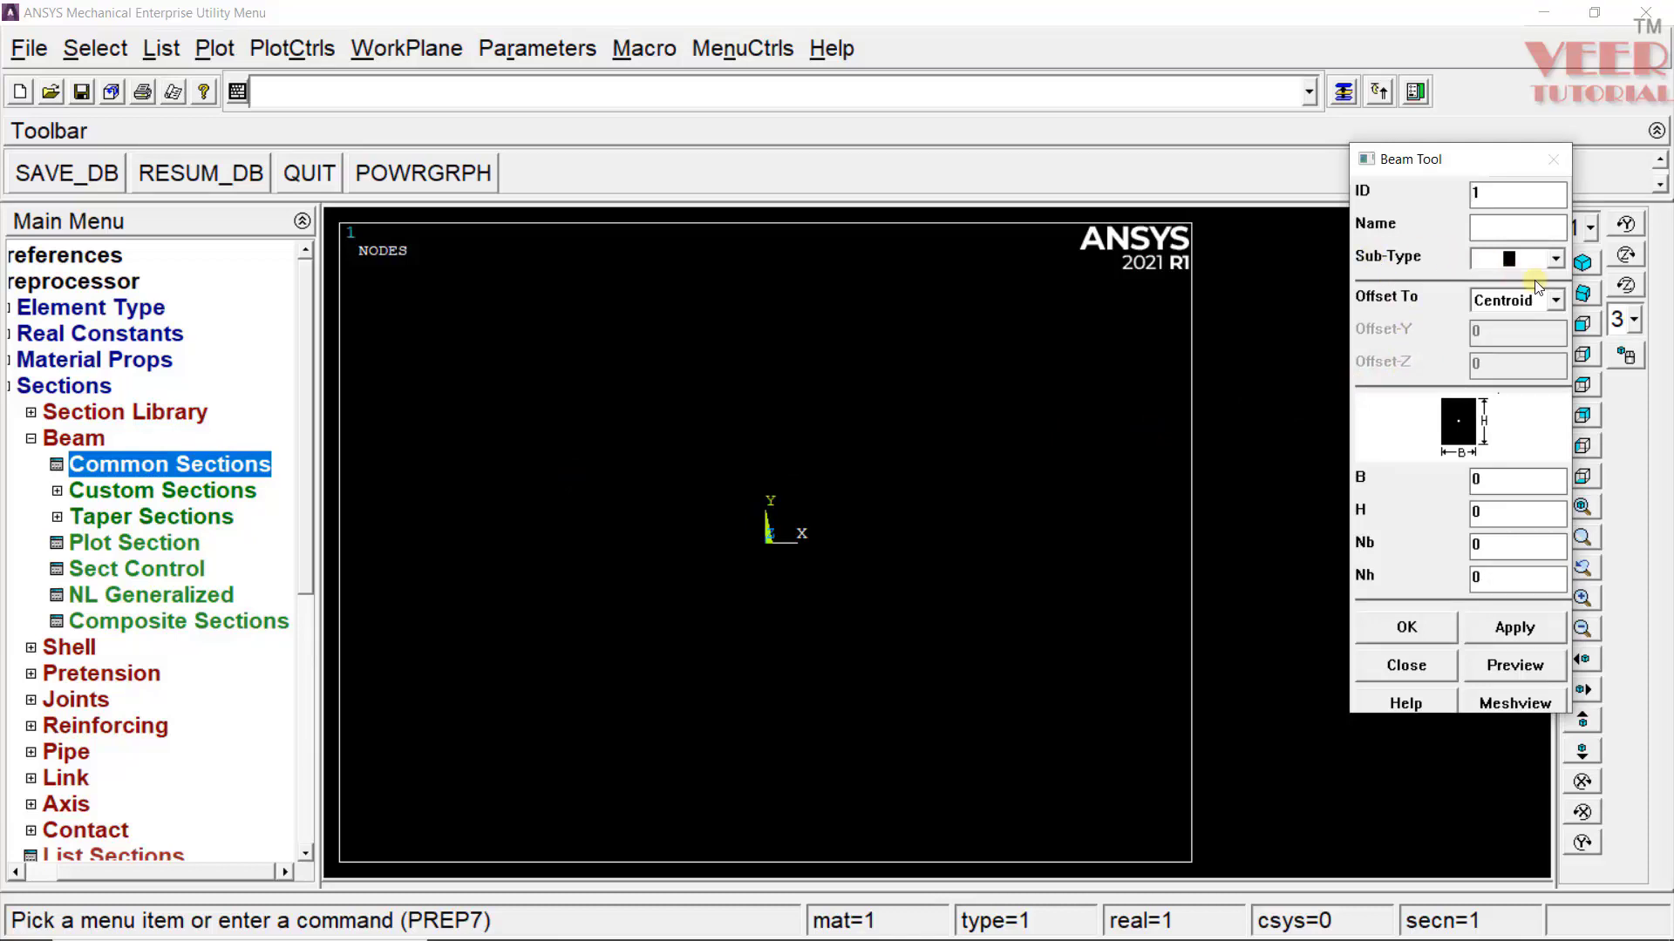
left_click(1557, 259)
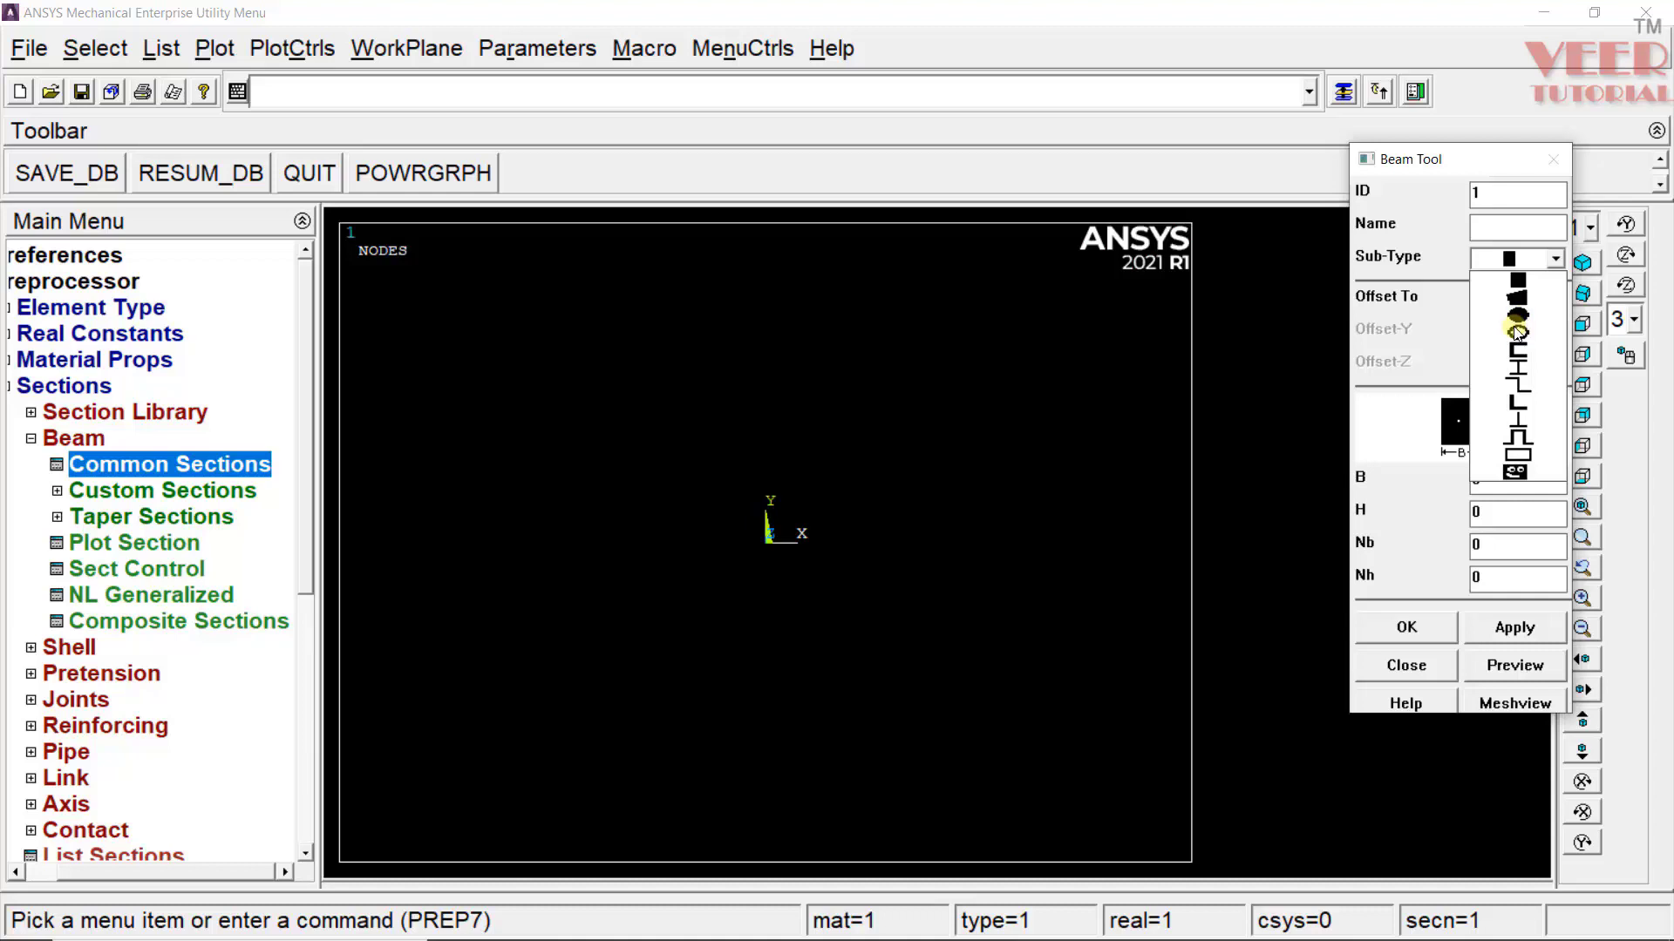
left_click(1518, 279)
left_click(1490, 230)
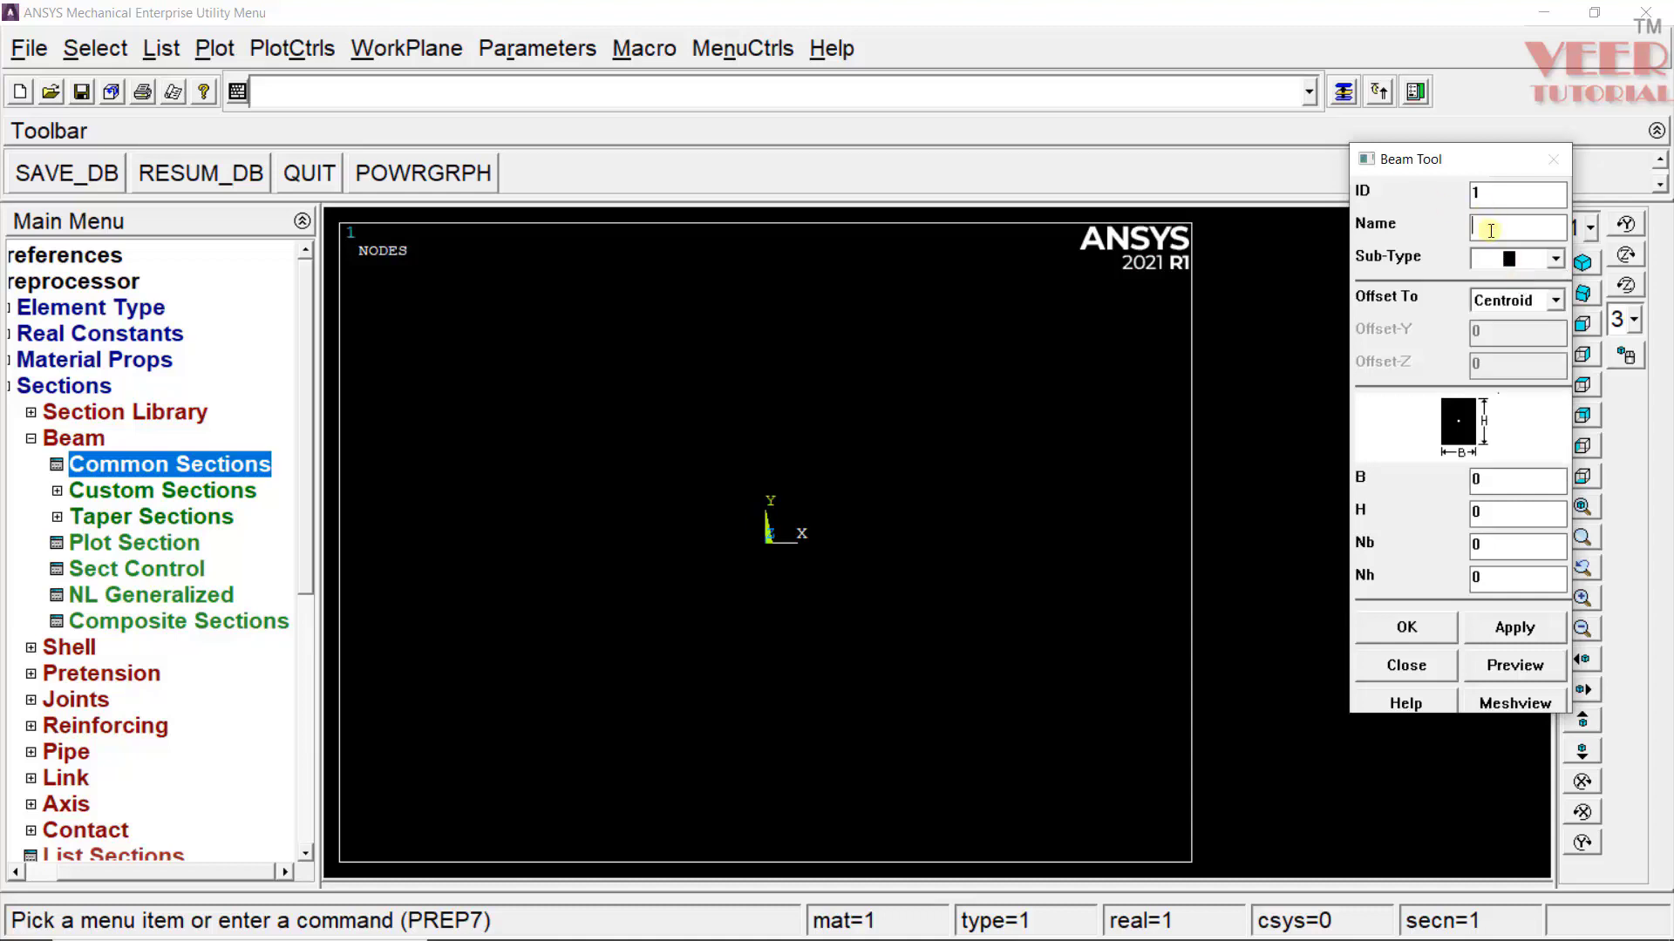
type("rectabgular")
left_click(1516, 226)
key("BackSpace")
type("n")
Set the rectangular beam section's B and H dimensions to 25 each and confirm the section.
left_click_drag(1492, 479, 1463, 479)
type("25")
left_click_drag(1484, 511, 1443, 511)
type("25")
left_click(1429, 625)
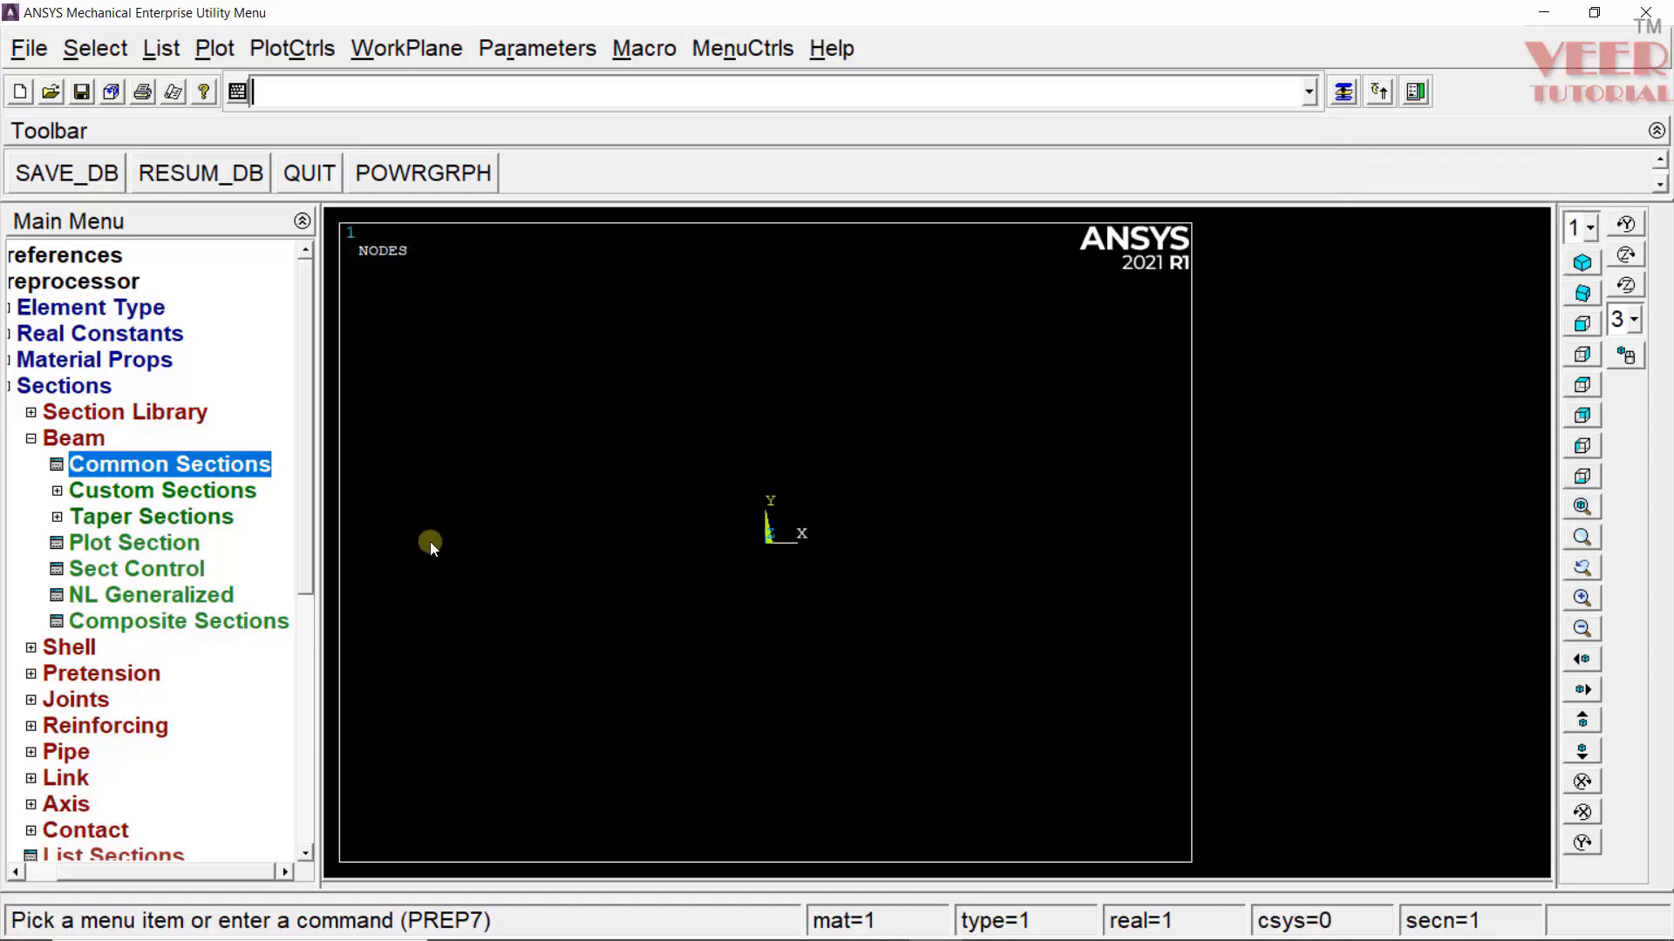